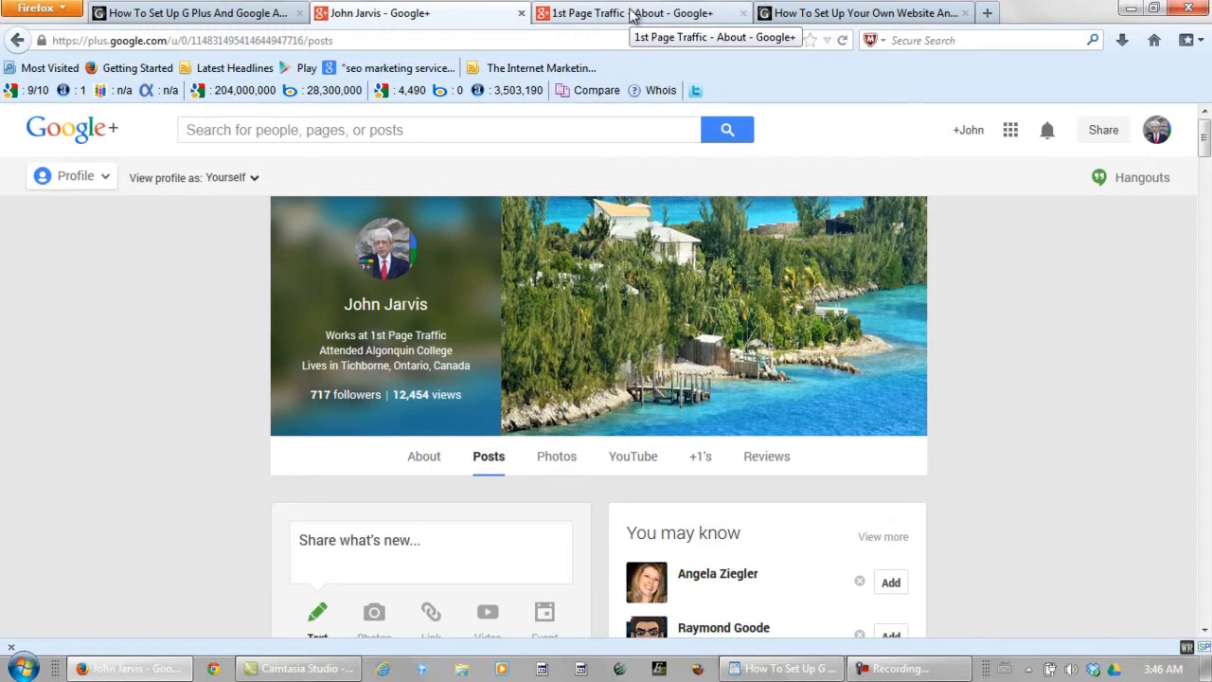
# Step: View the 1st Page Traffic Google+ page and search Google for "1st page traffic"
pyautogui.click(632, 14)
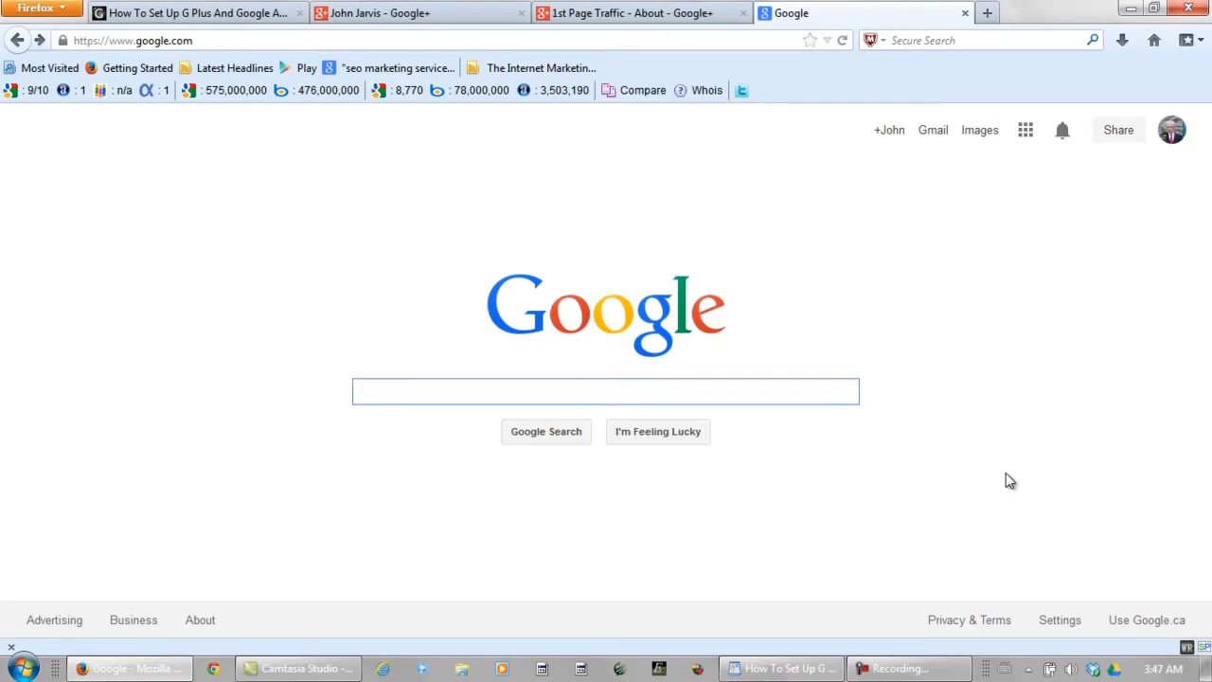
pyautogui.write('1st page traffic')
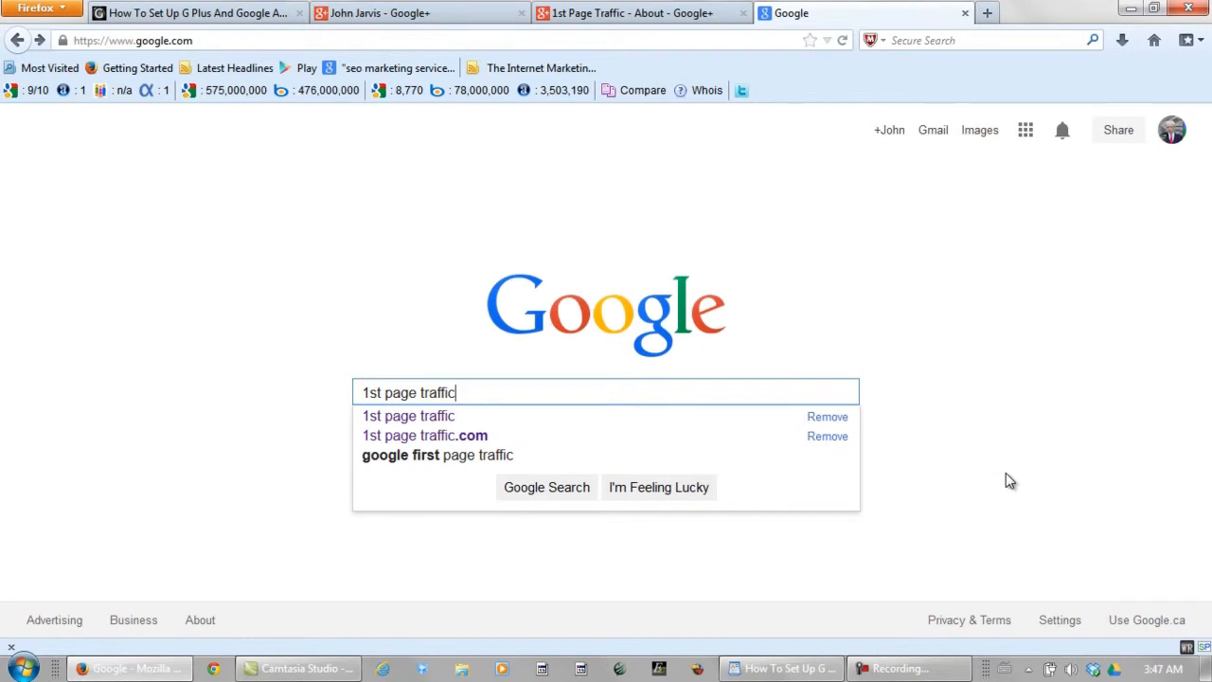
pyautogui.press('Return')
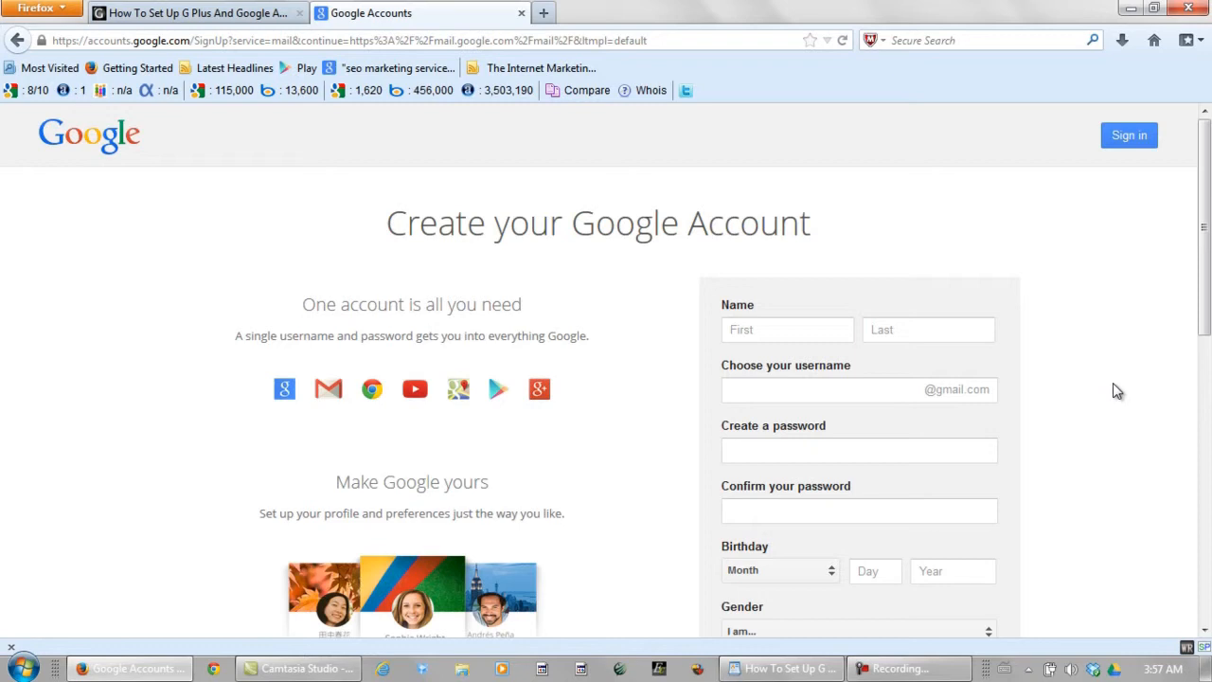
# Step: Review the fields of the Google Account sign-up form
pyautogui.scroll(-4, 1127, 387)
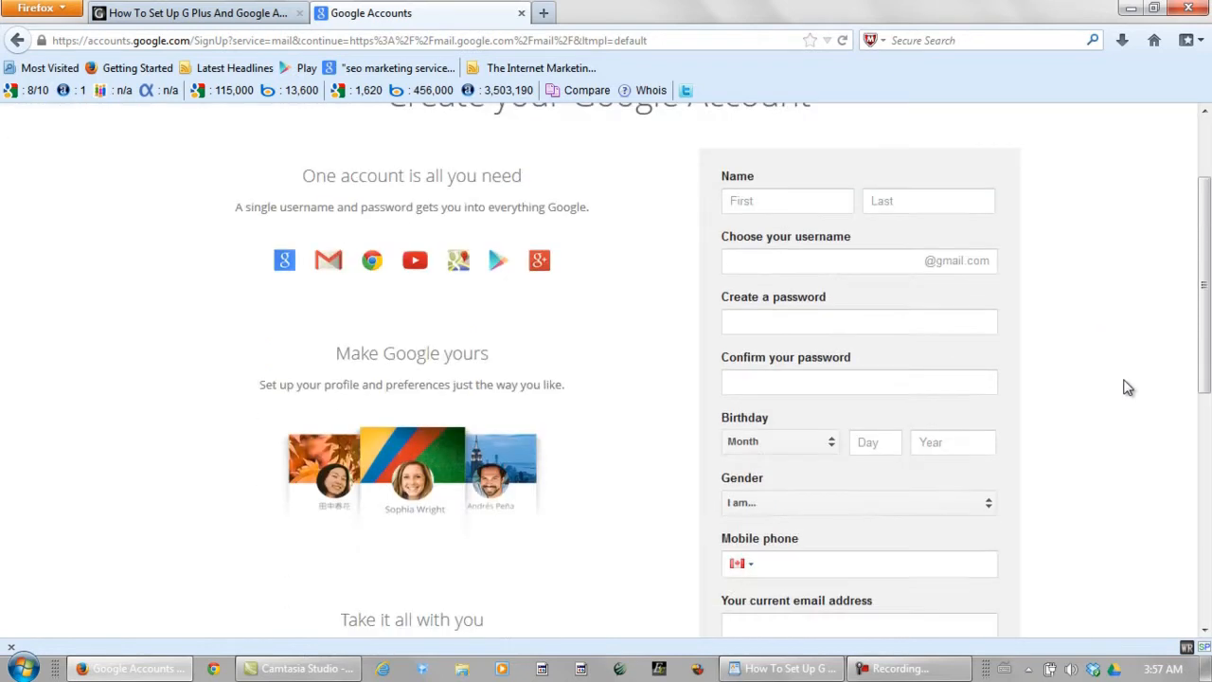
pyautogui.scroll(-8, 1126, 388)
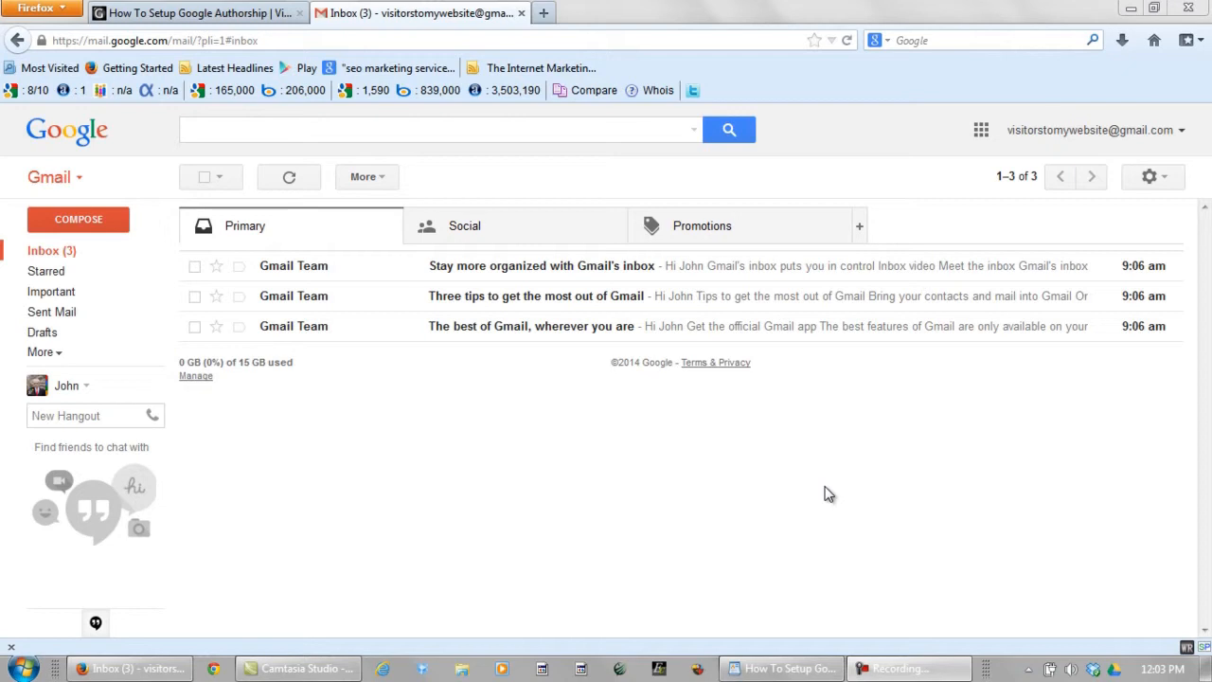
# Step: Move all messages in the Primary inbox to a new label named Gmail
pyautogui.click(203, 180)
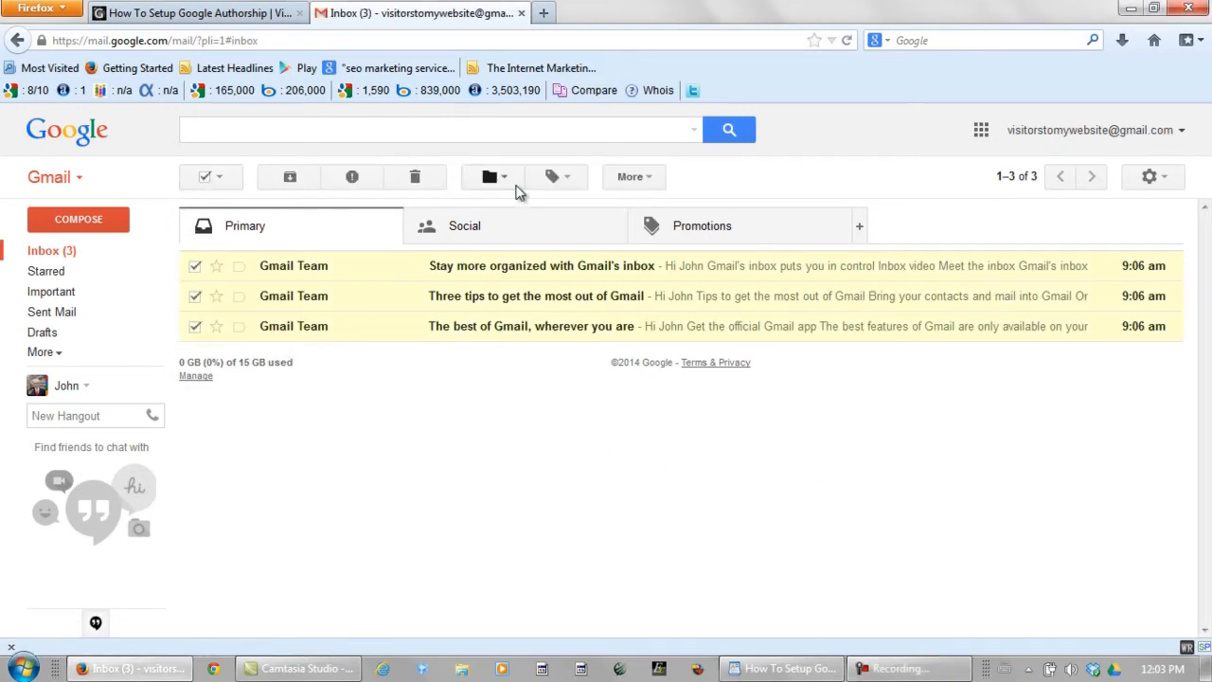
pyautogui.click(493, 180)
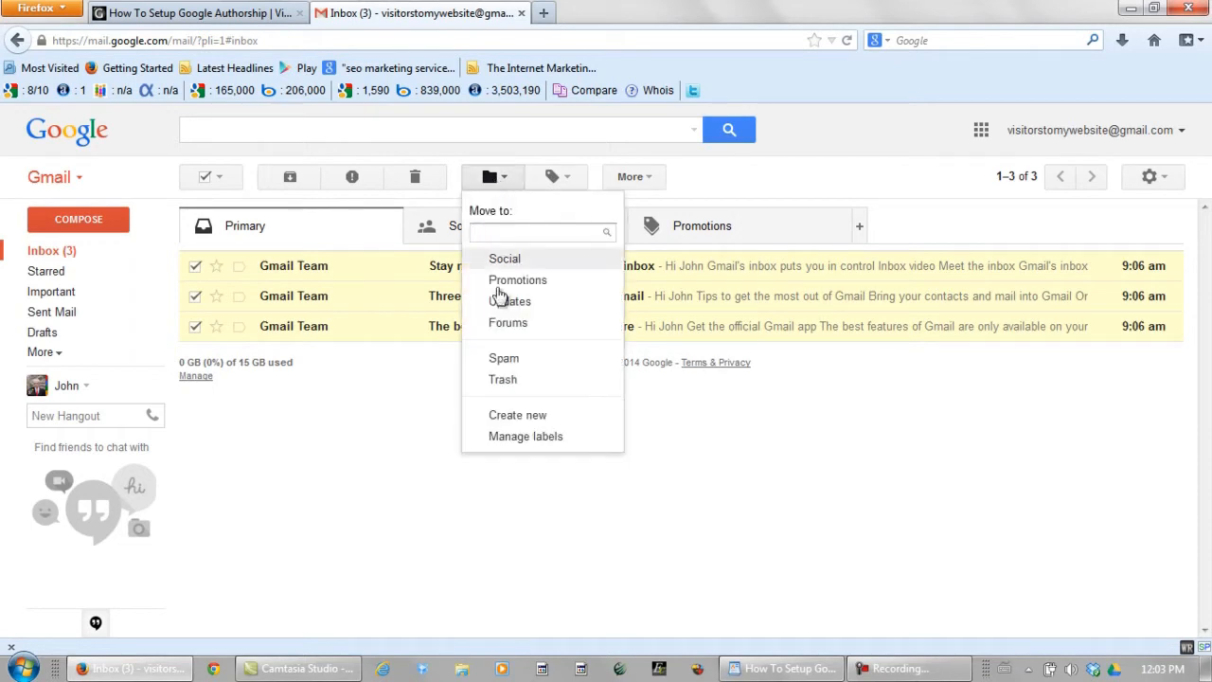
pyautogui.click(511, 417)
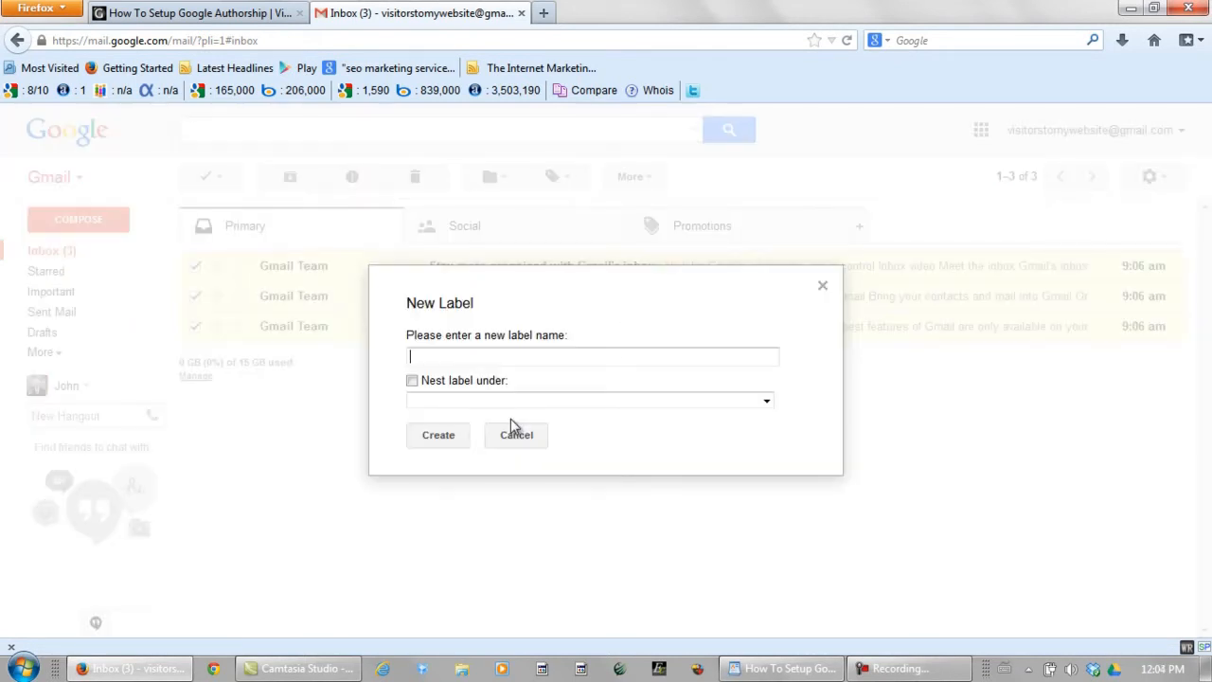
pyautogui.write('Gmail')
pyautogui.click(438, 435)
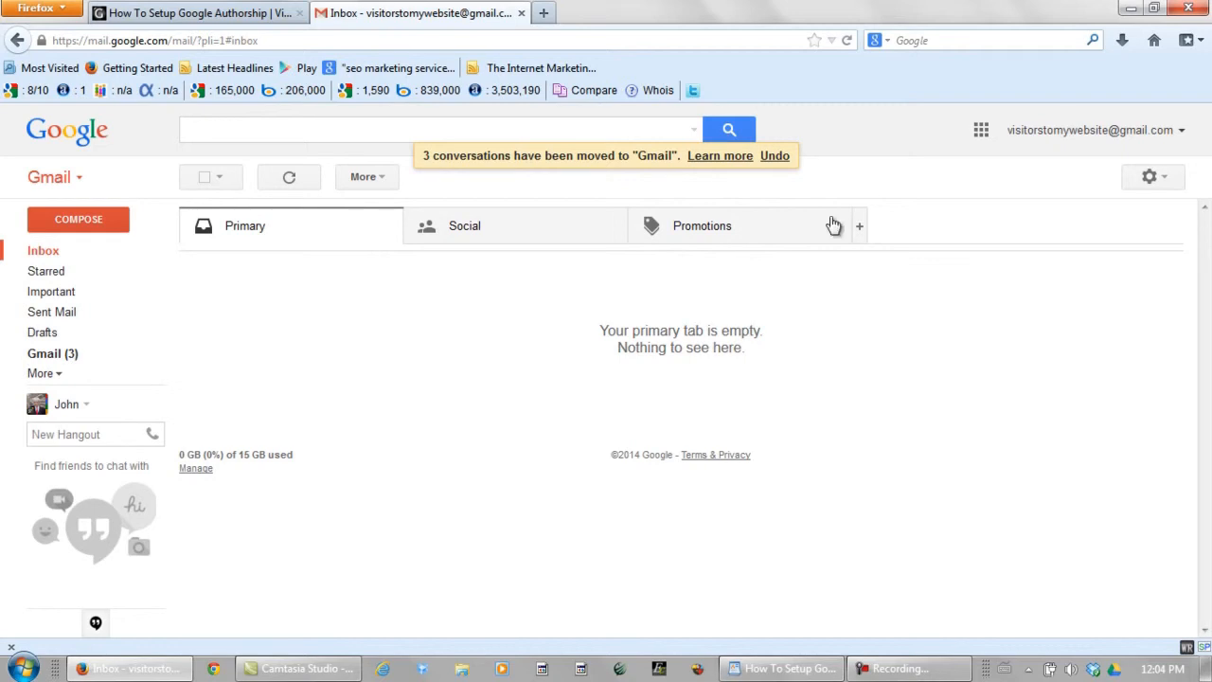
# Step: Go to YouTube and start setting up a channel under a business or other name
pyautogui.click(981, 131)
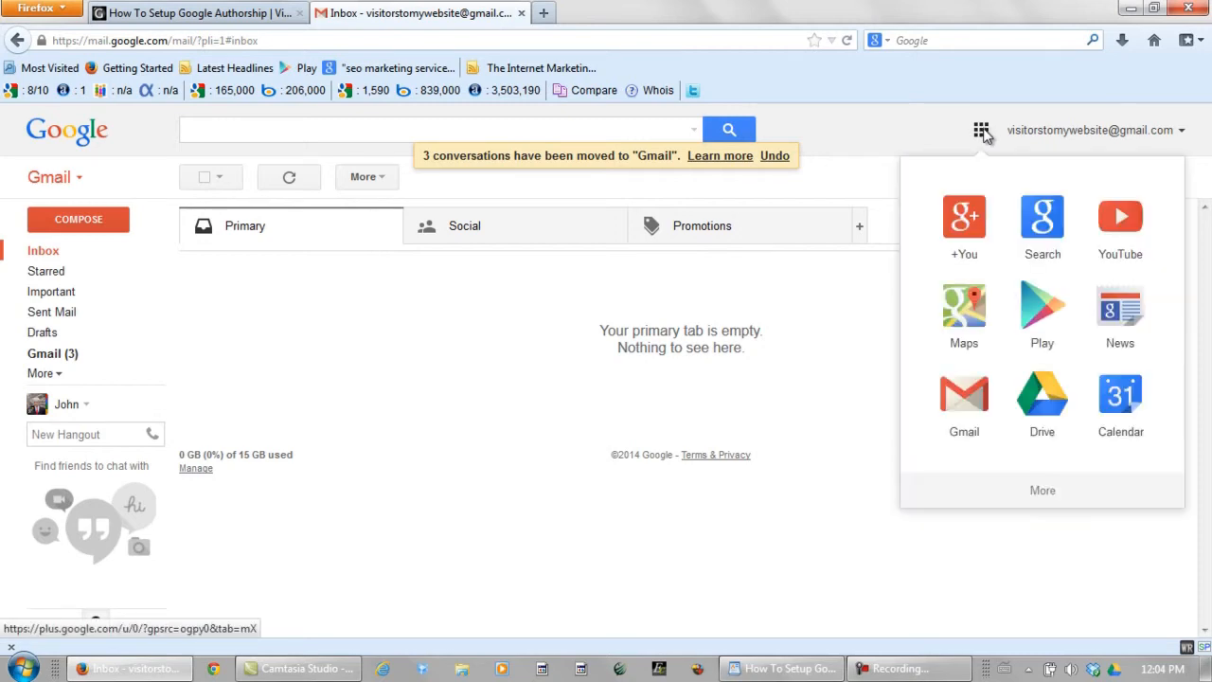
pyautogui.click(1117, 220)
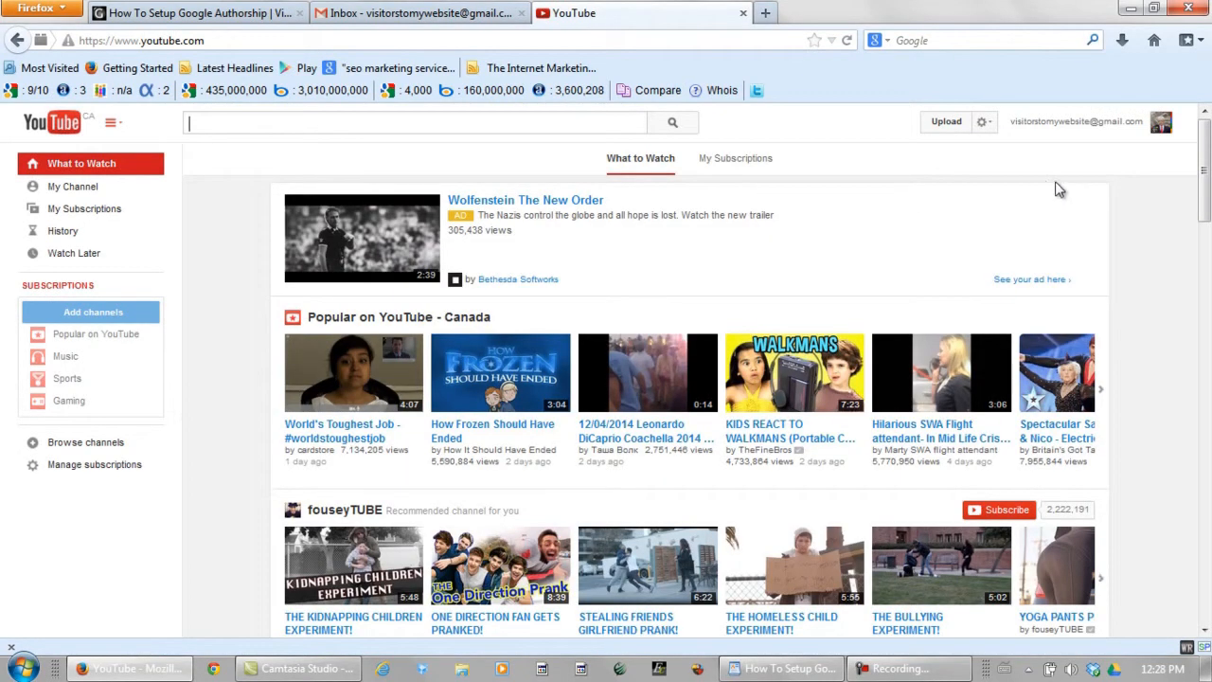
pyautogui.click(1161, 127)
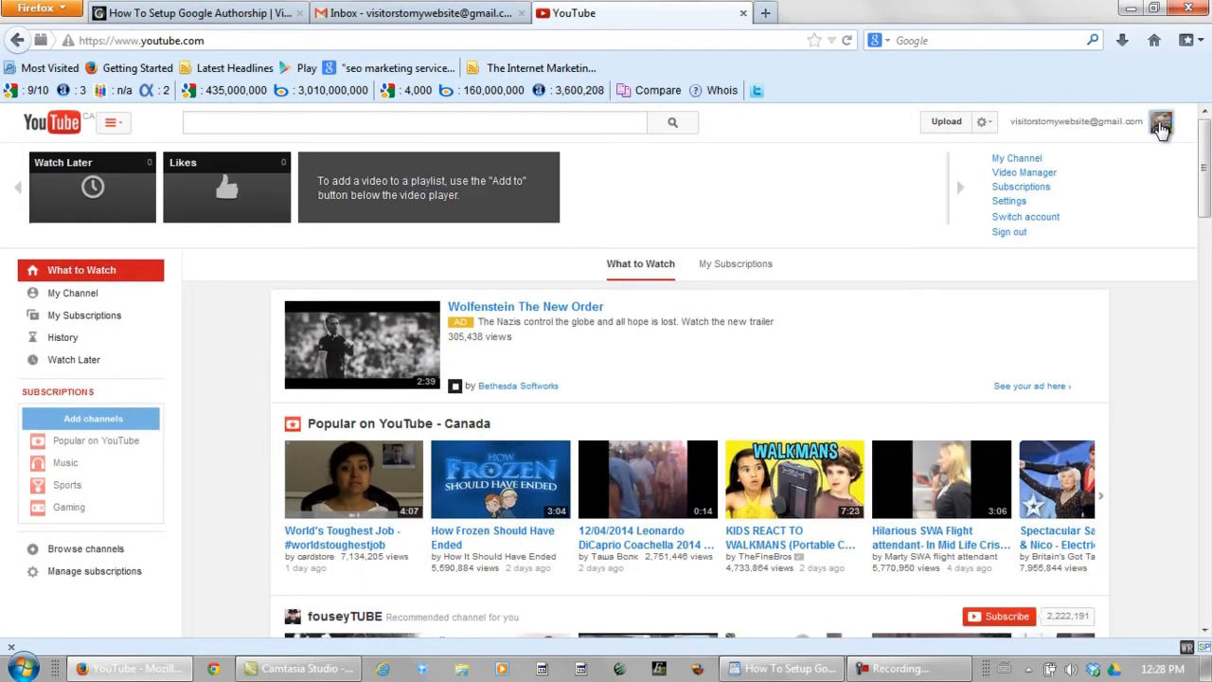
pyautogui.click(1023, 160)
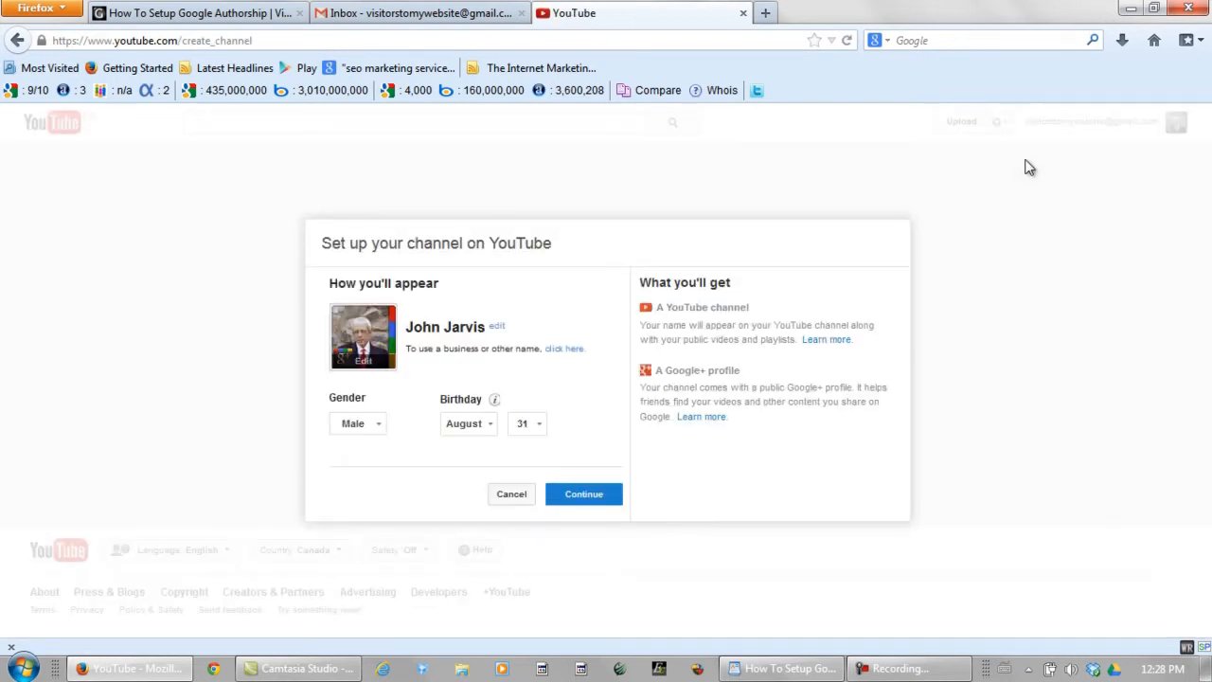
pyautogui.click(562, 351)
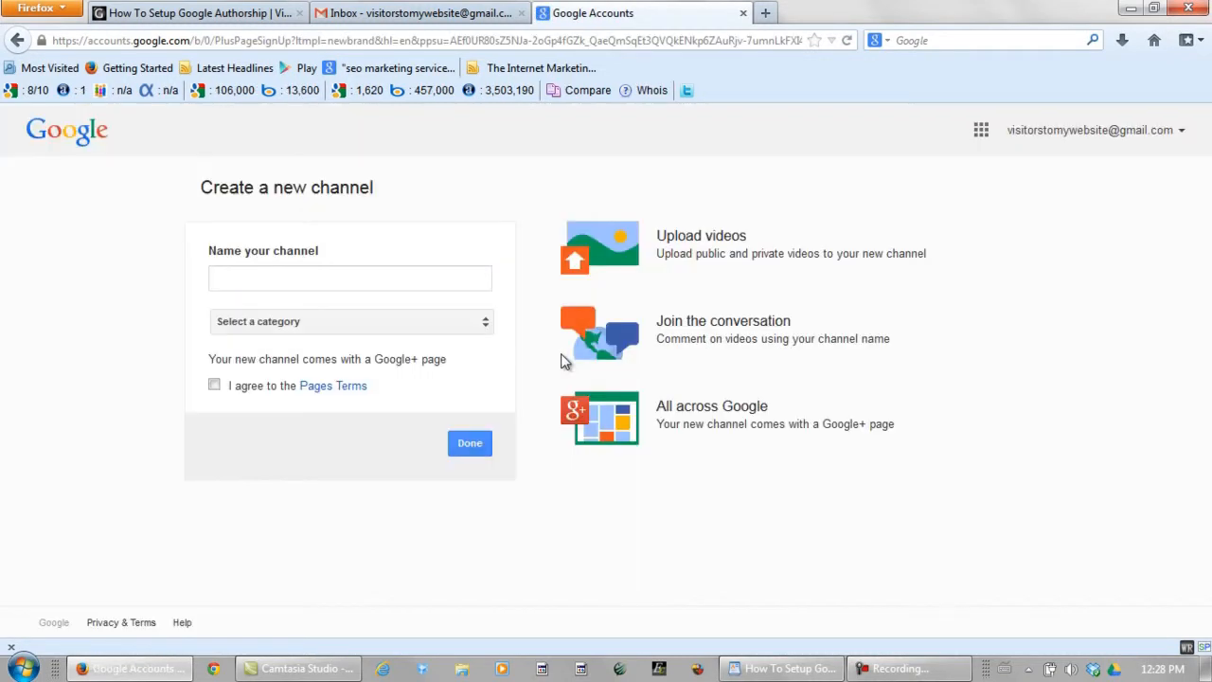
# Step: Create the channel "Visitors To My Website" in the Product or Brand category, agreeing to the Pages Terms
pyautogui.click(339, 276)
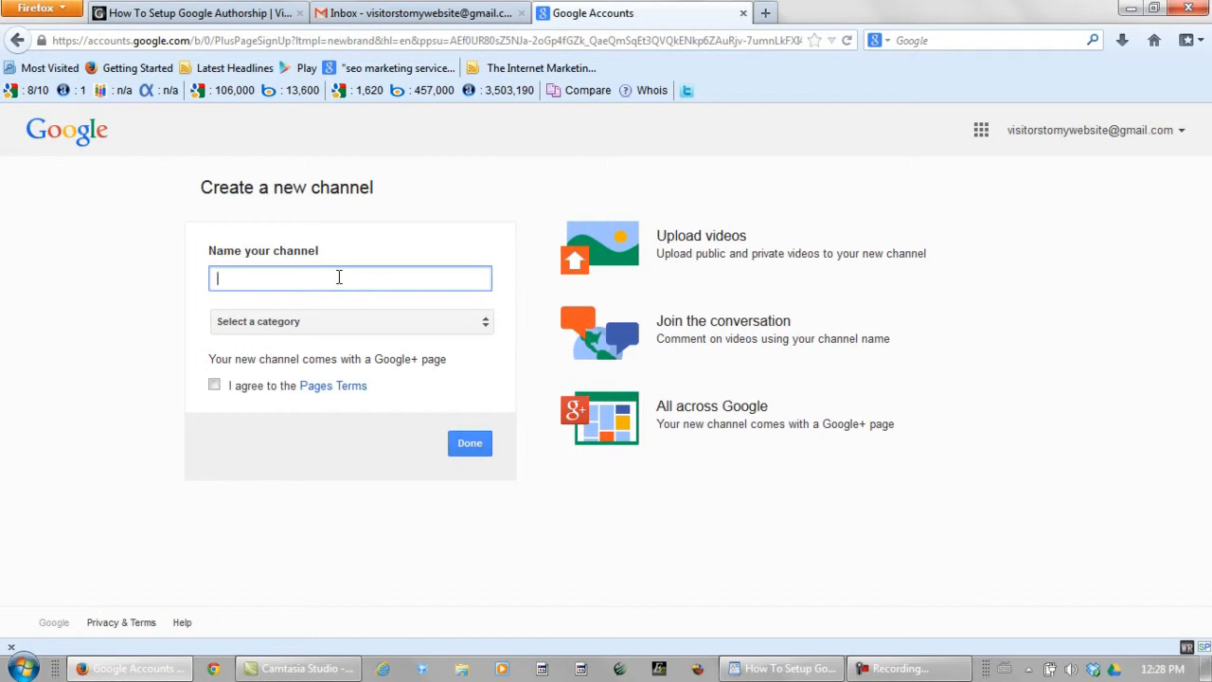
pyautogui.write('Visitors To My Website')
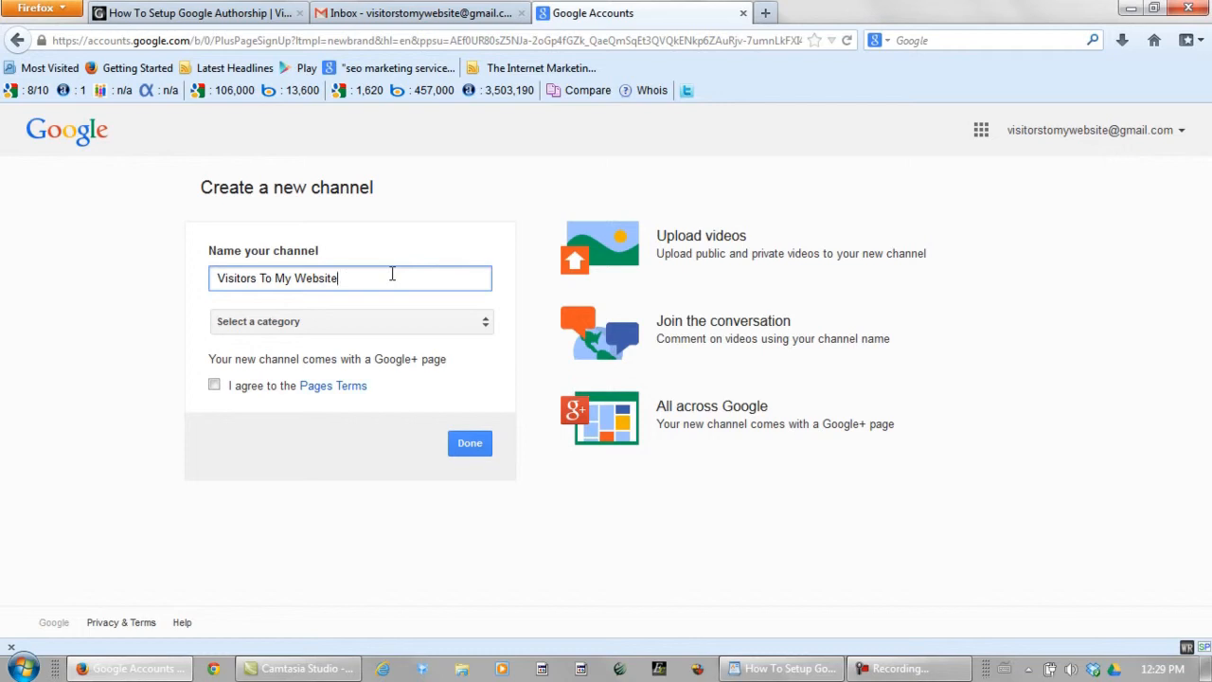
pyautogui.click(486, 322)
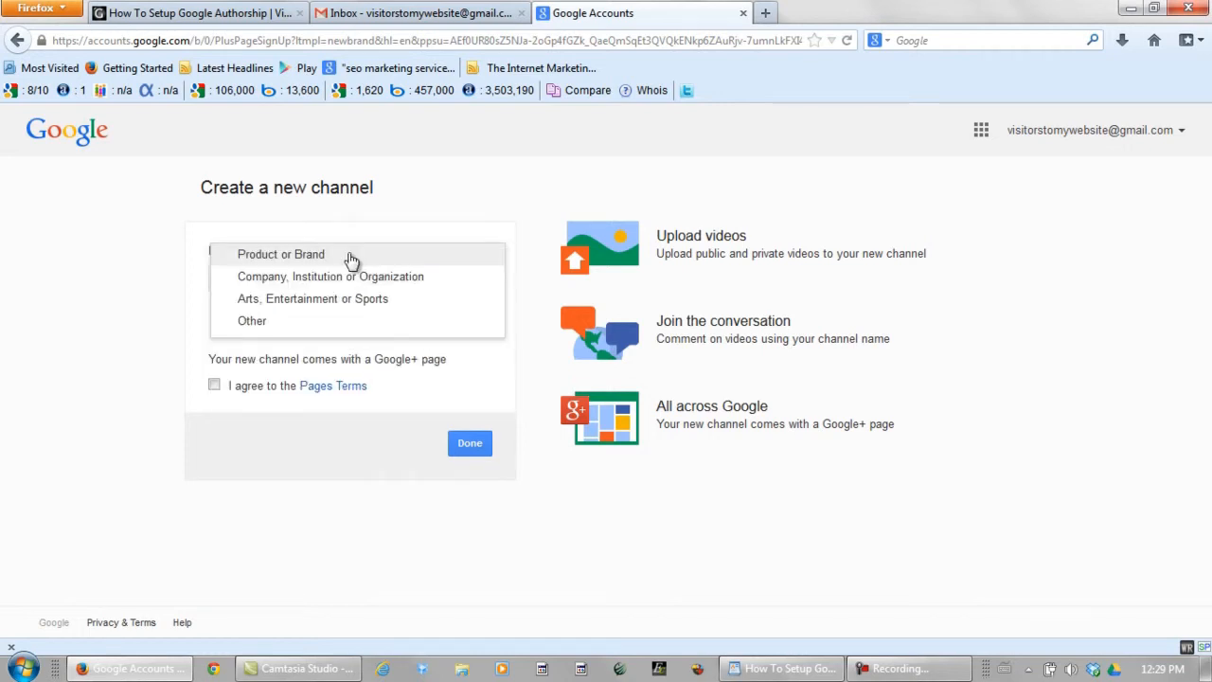
pyautogui.click(350, 256)
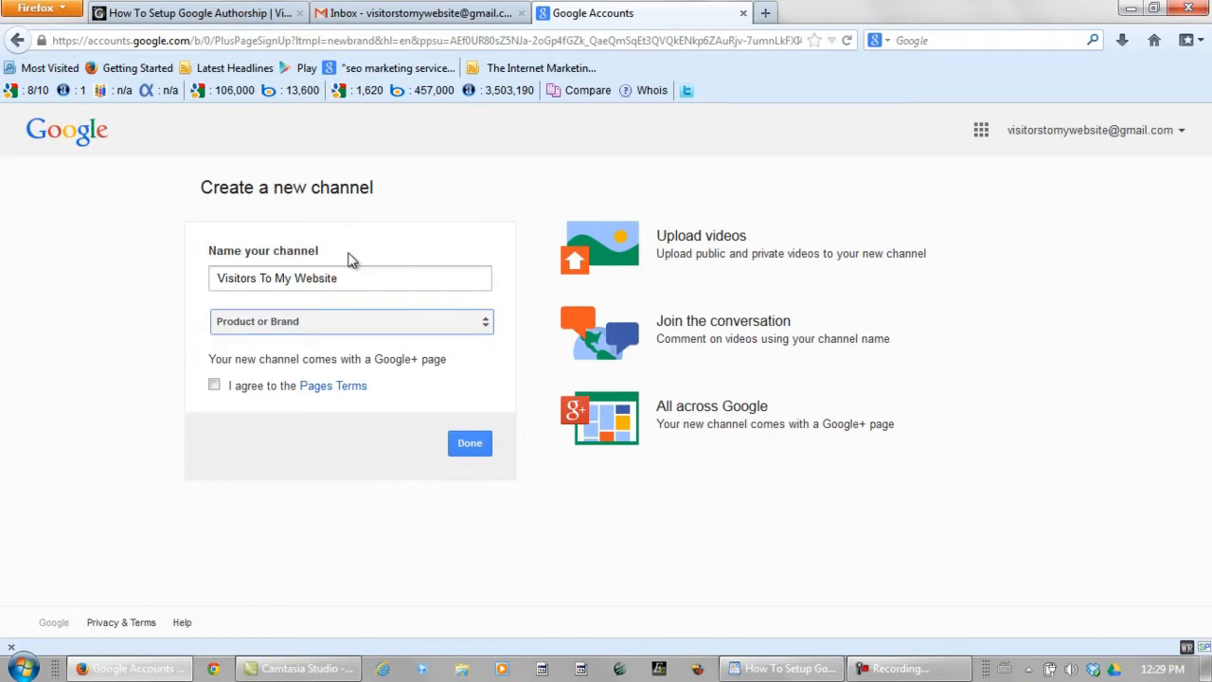
pyautogui.click(215, 387)
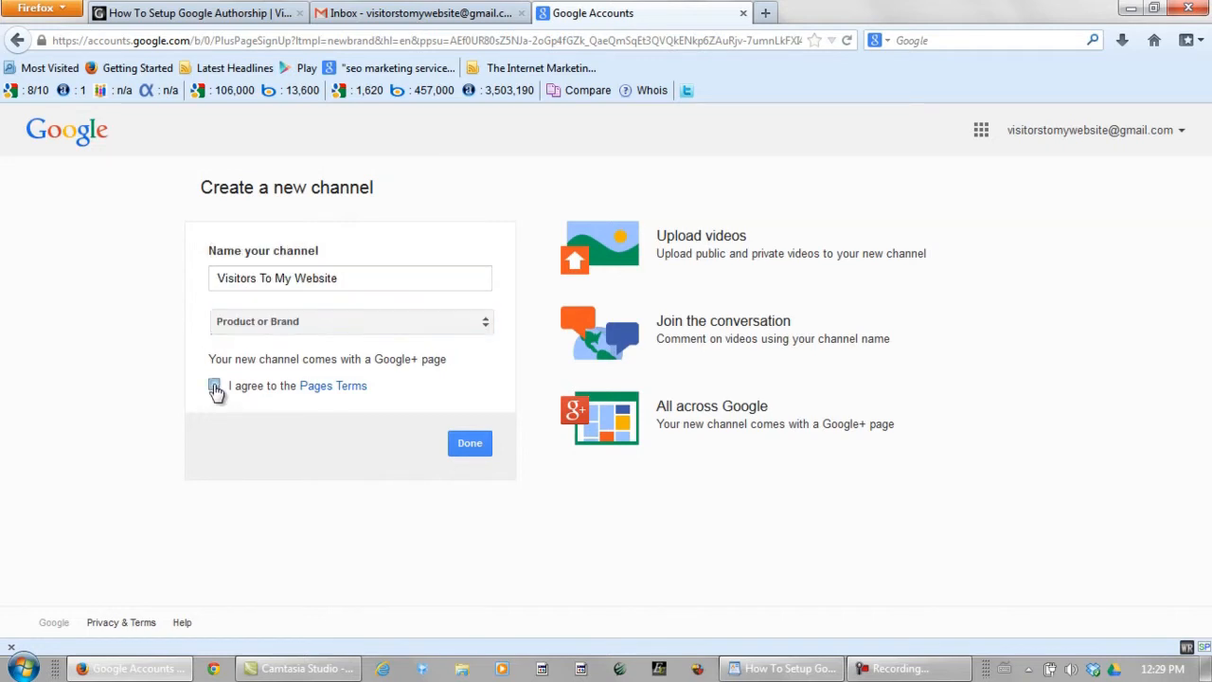
pyautogui.click(470, 444)
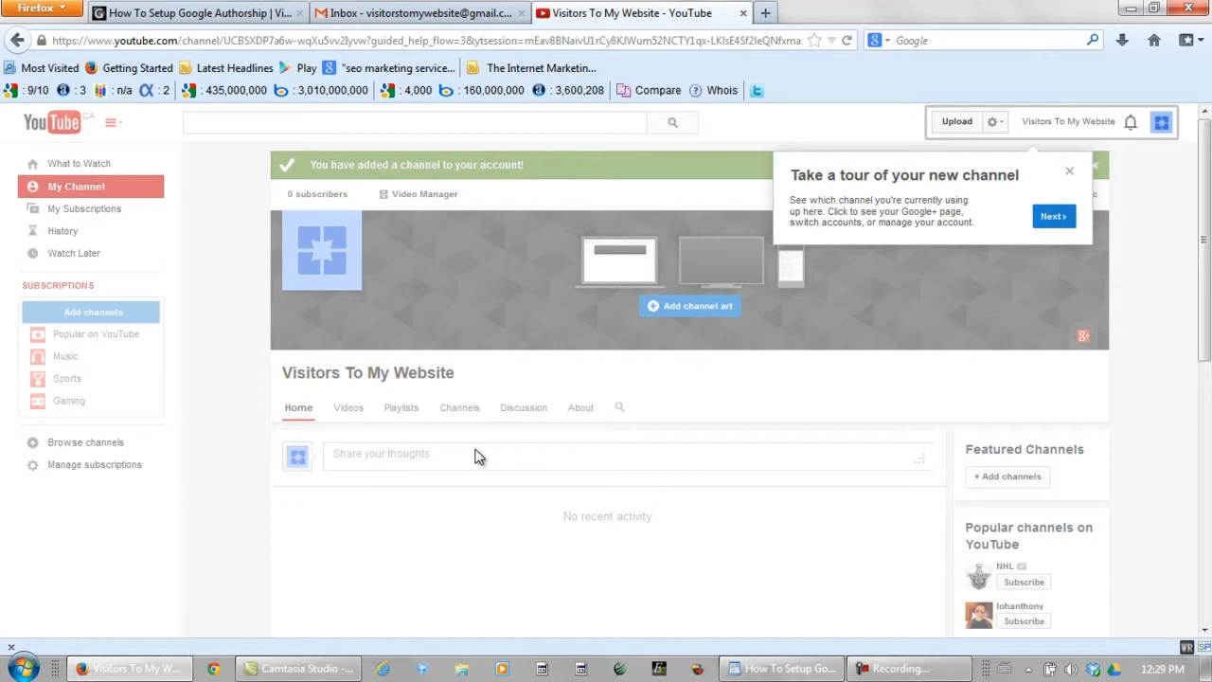
# Step: Dismiss the new channel tour and open the custom URL form from the channel's advanced YouTube settings
pyautogui.click(1069, 173)
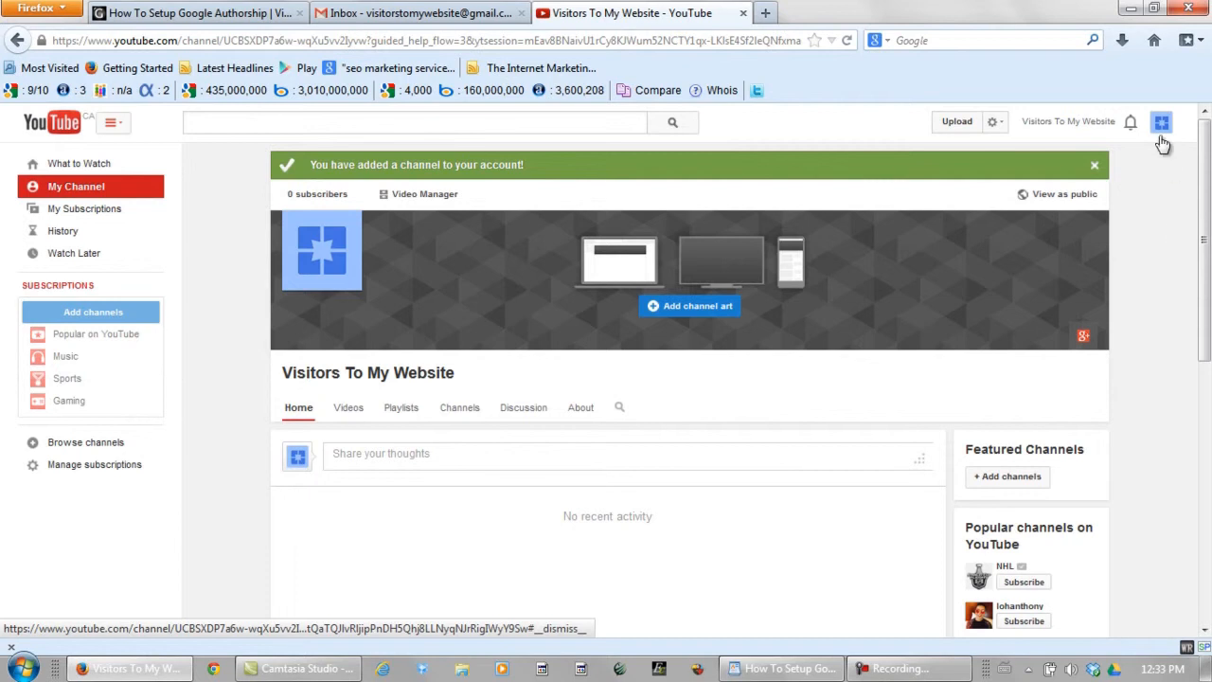
pyautogui.click(1161, 125)
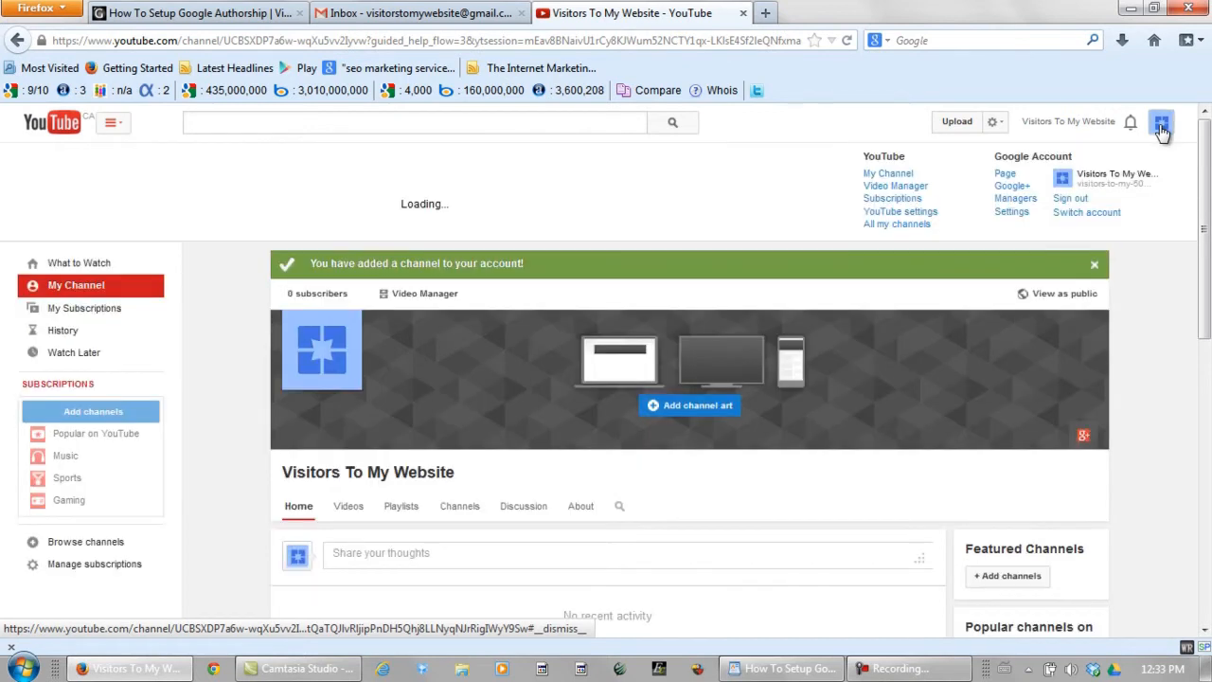
pyautogui.click(928, 218)
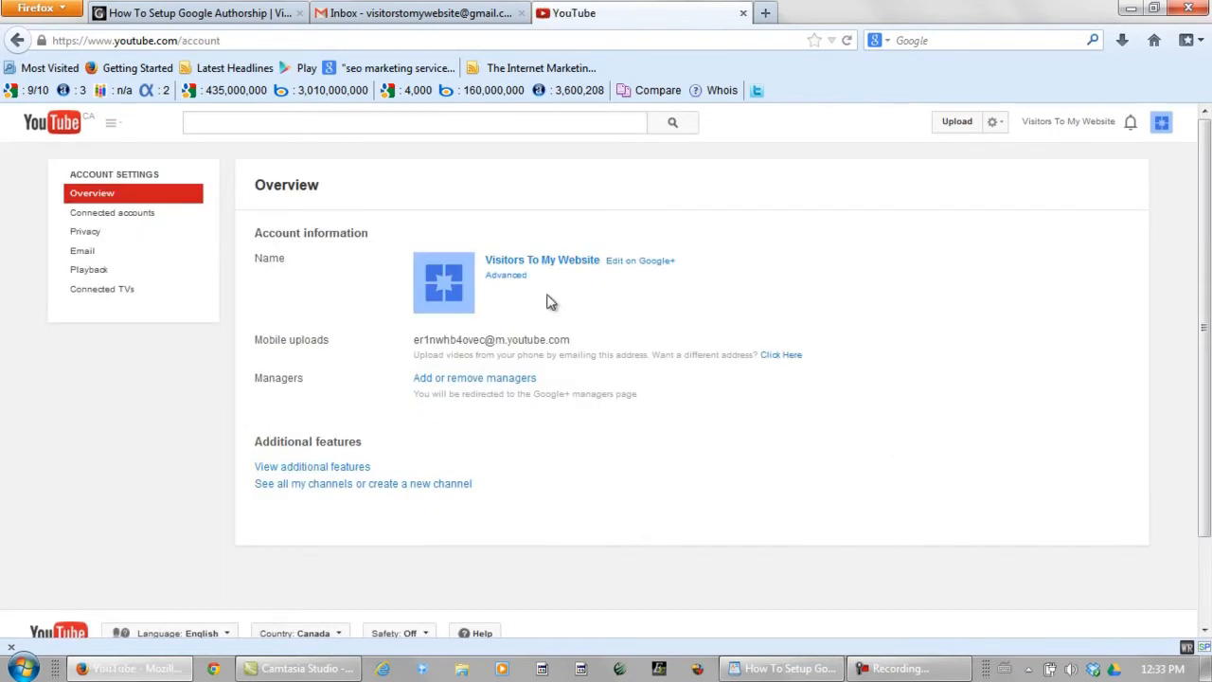
pyautogui.click(519, 282)
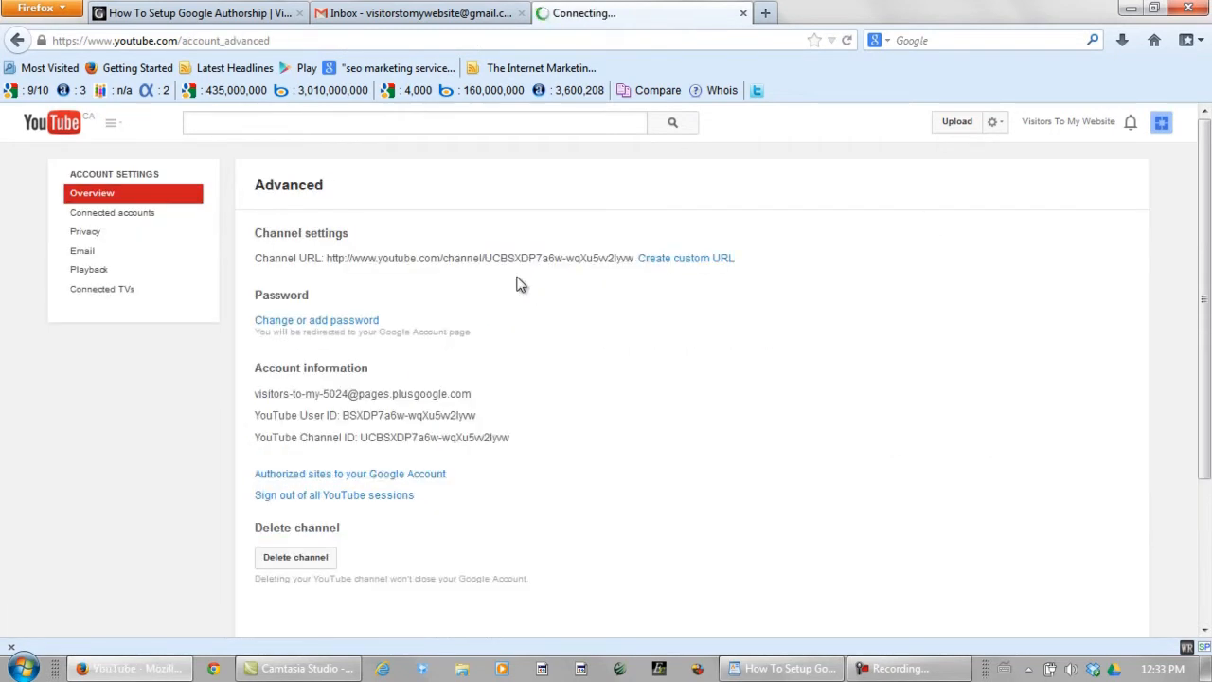
pyautogui.click(678, 264)
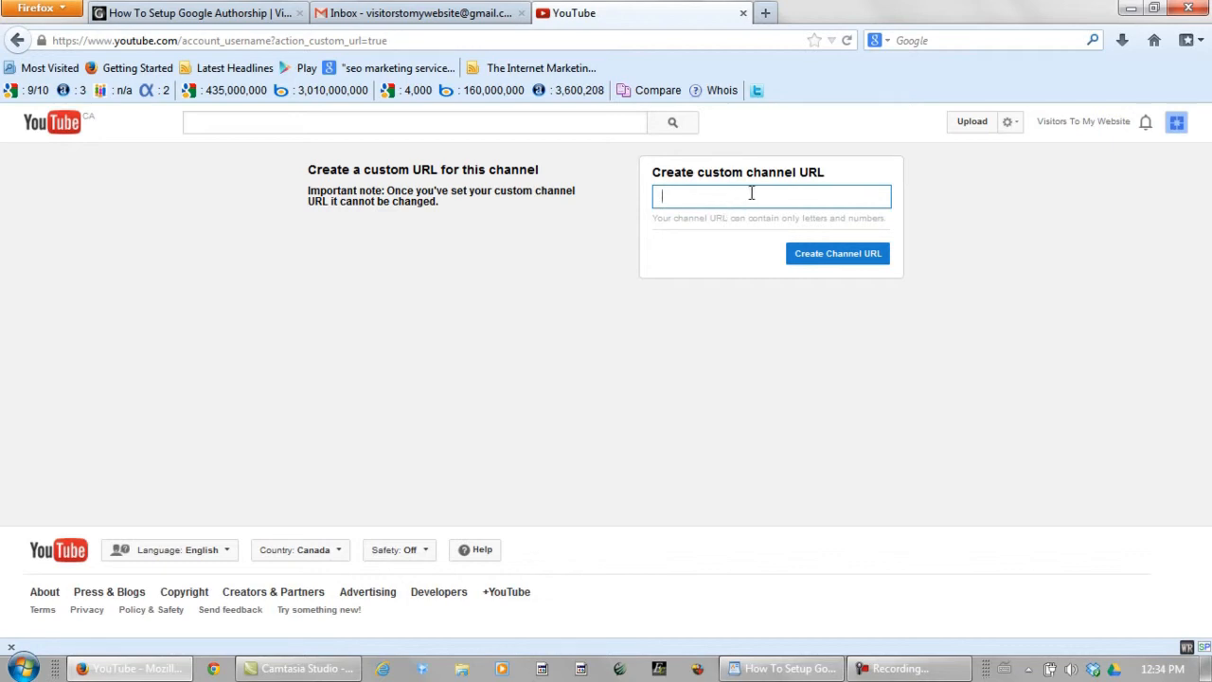
# Step: Create the custom channel URL visitorstomywebsite and open the channel at its new address
pyautogui.write('vi')
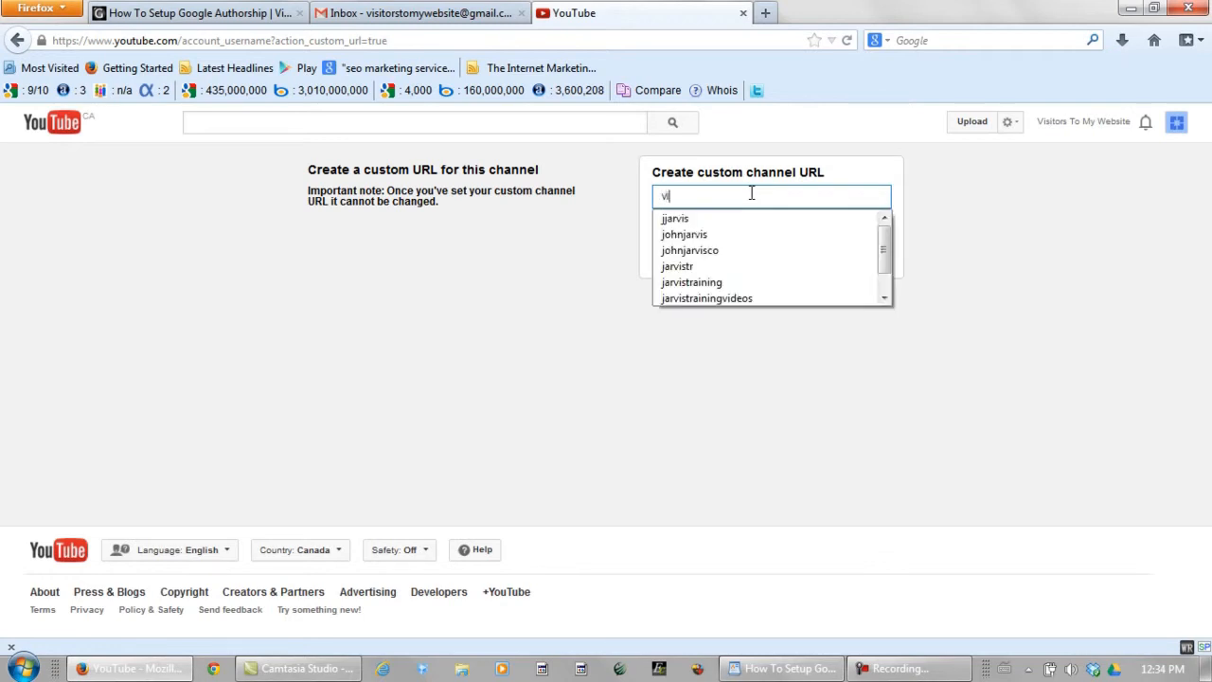
pyautogui.write('sitorst')
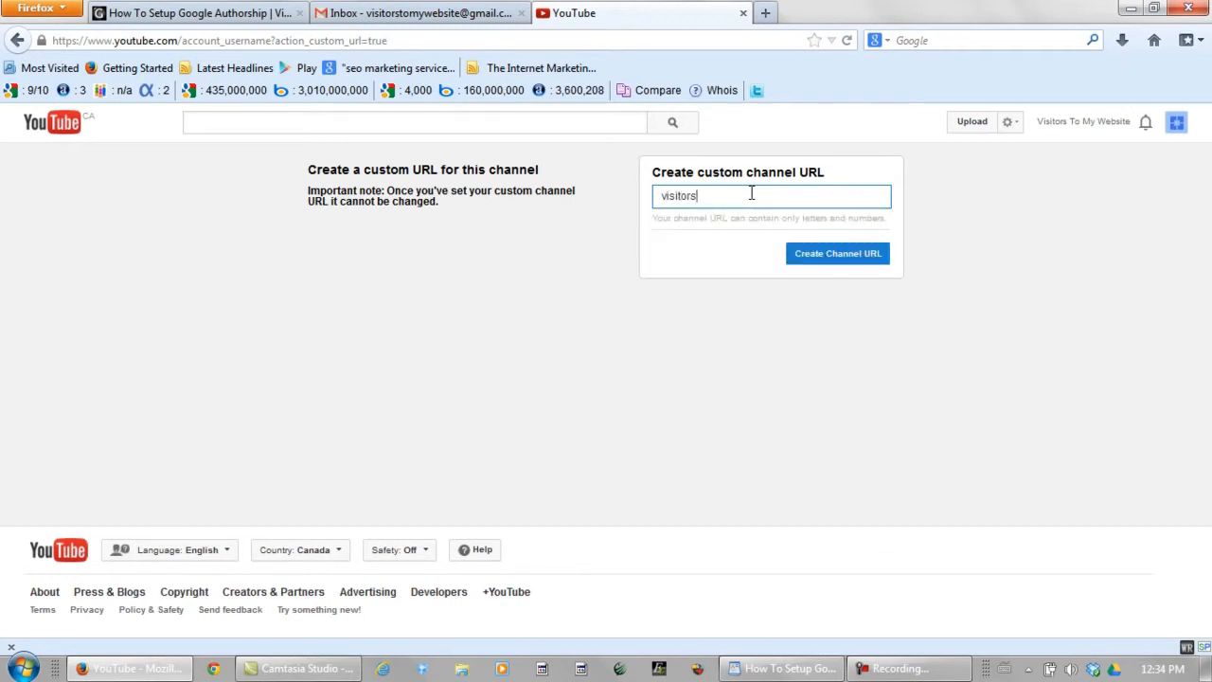
pyautogui.write('omywebsite')
pyautogui.click(830, 258)
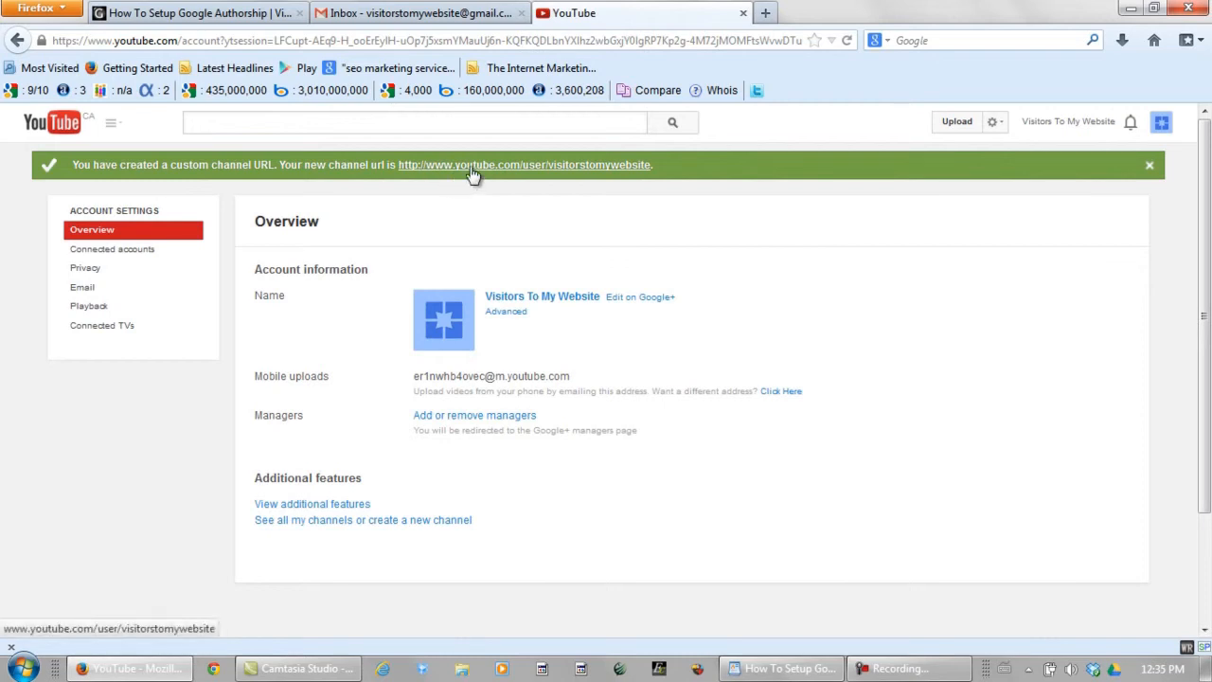
pyautogui.click(473, 170)
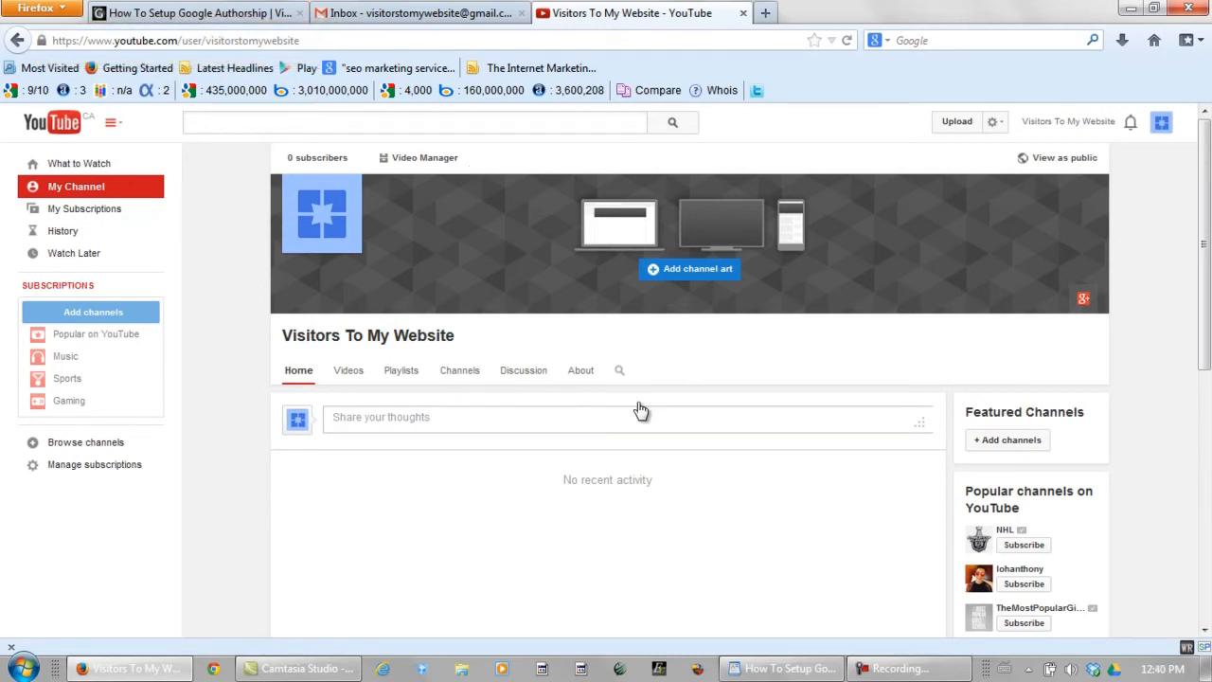
# Step: Go to the channel's Google+ account and open the overview of managed pages
pyautogui.click(1162, 125)
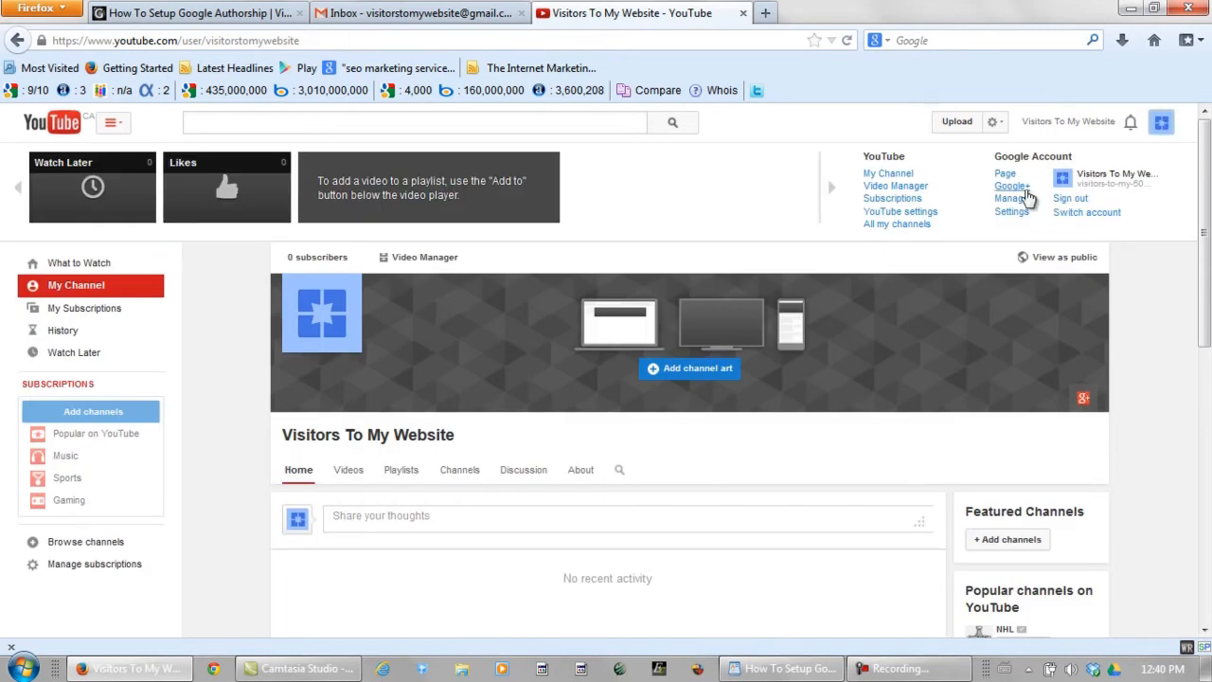
pyautogui.click(1020, 193)
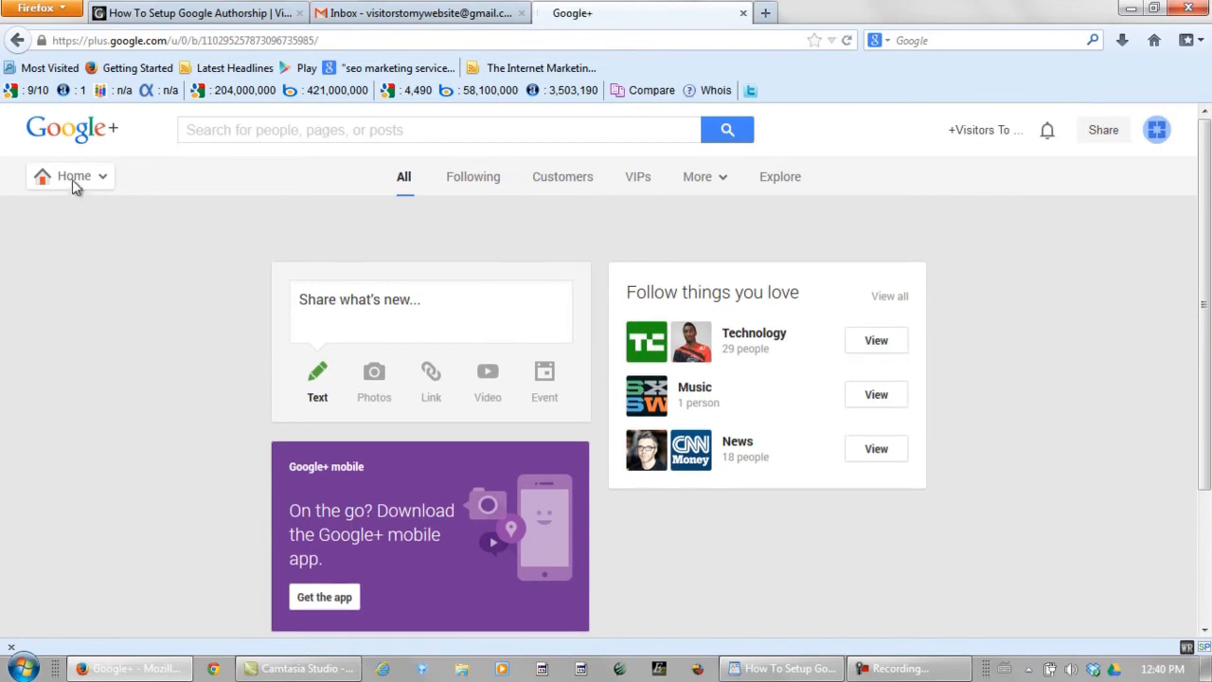
pyautogui.moveTo(62, 227)
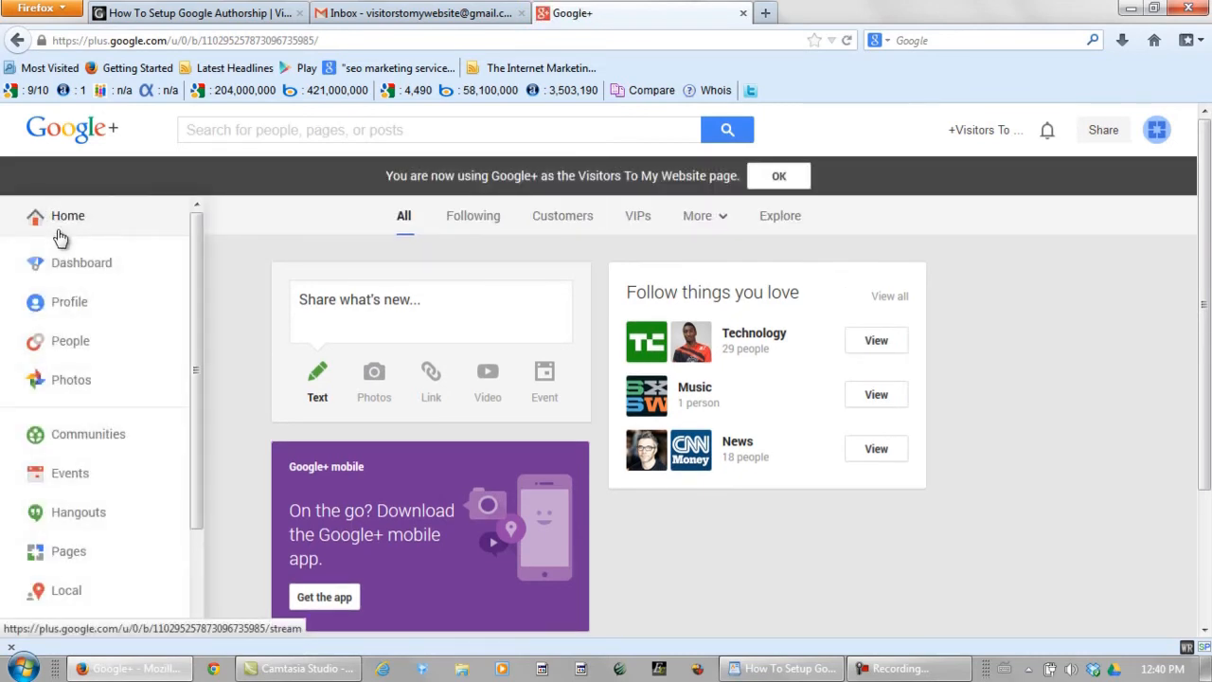
pyautogui.click(66, 557)
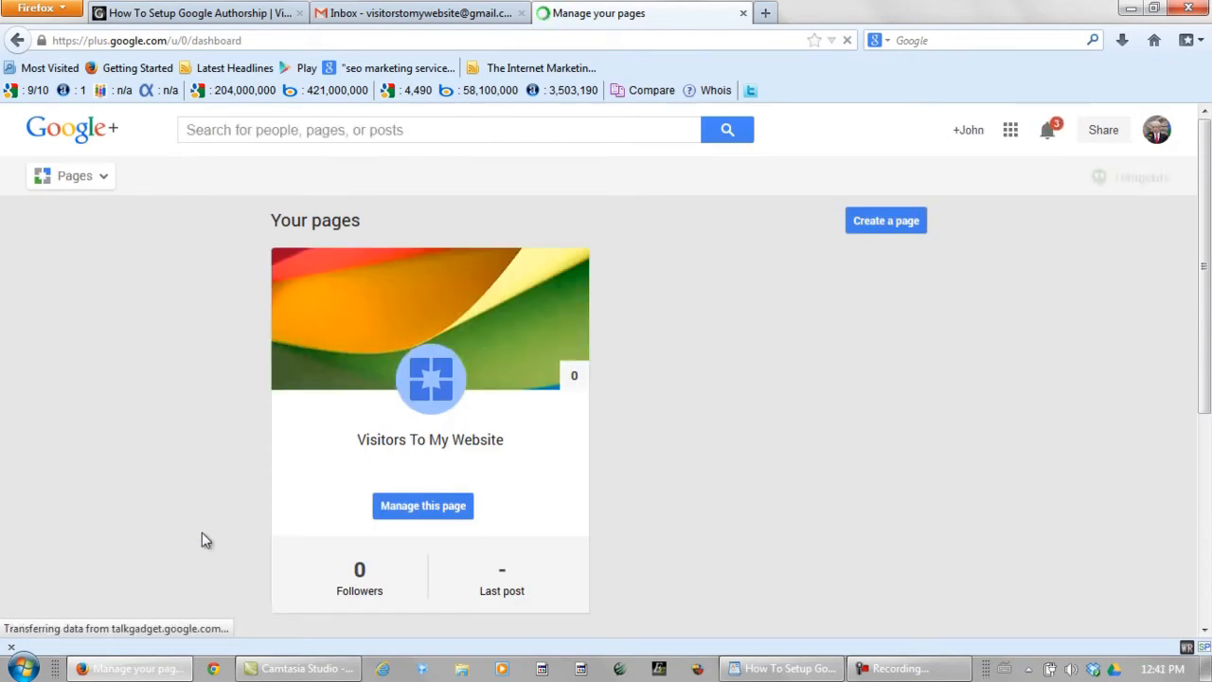
# Step: Start creating another Google+ page as a Product or Brand with the category Website
pyautogui.click(885, 223)
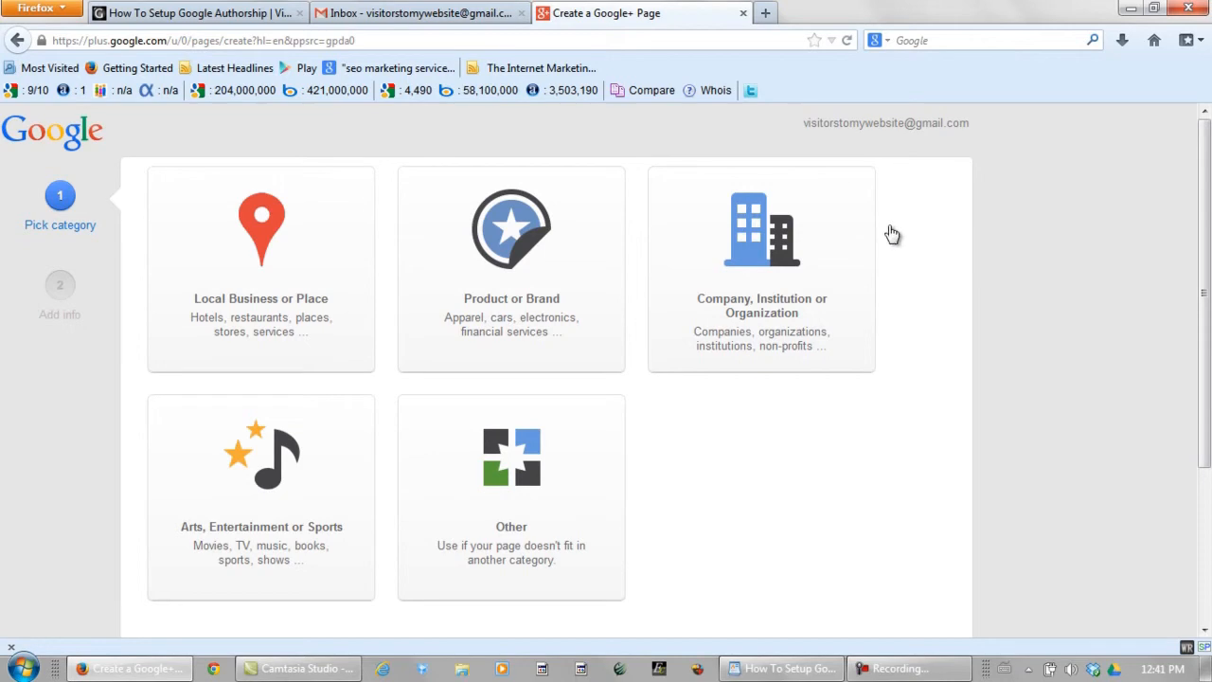
pyautogui.click(493, 322)
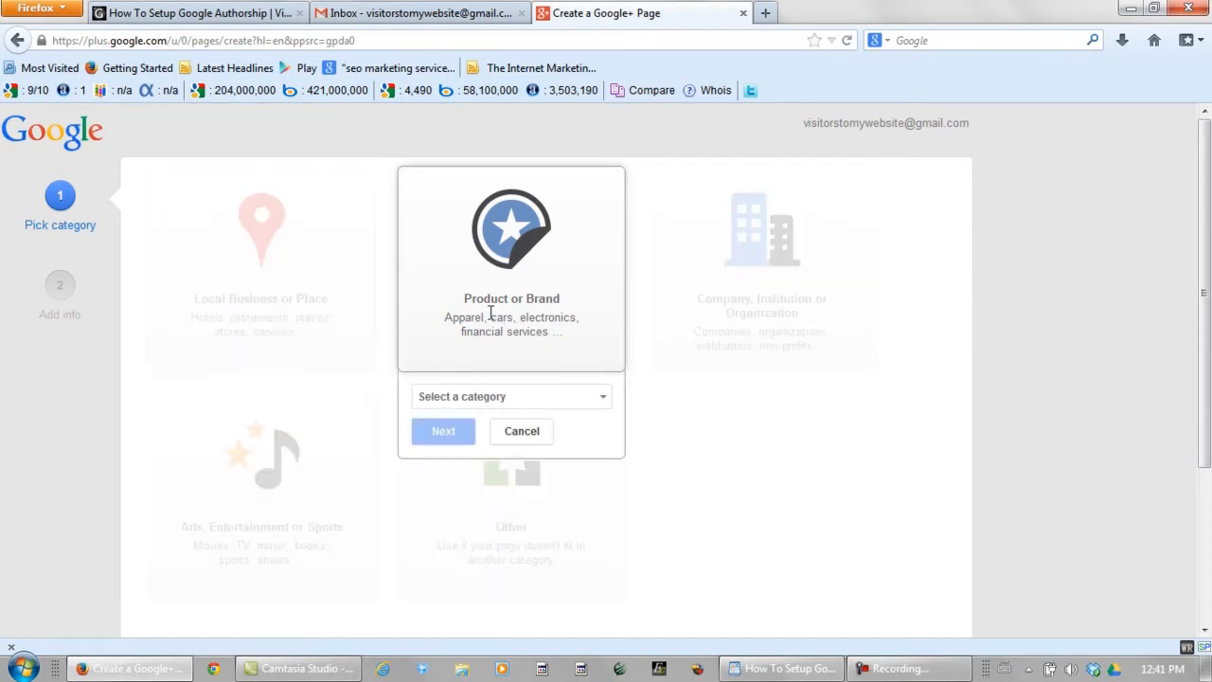
pyautogui.click(605, 409)
pyautogui.scroll(-8, 606, 444)
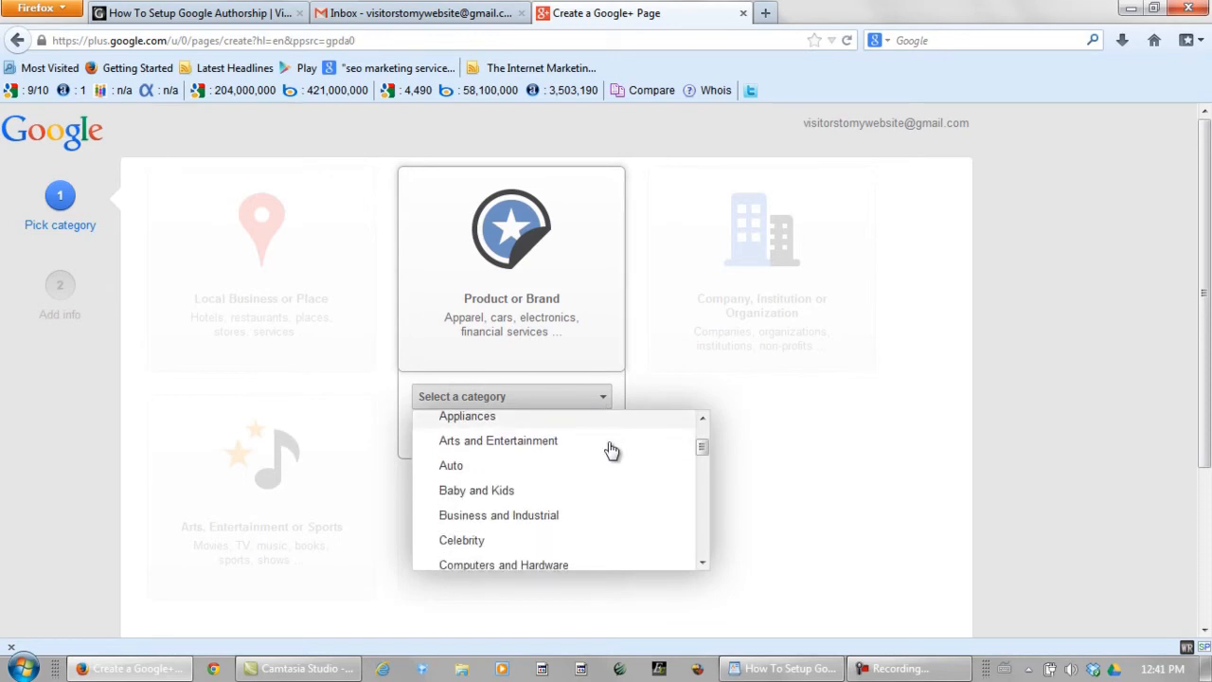
pyautogui.scroll(-7, 579, 451)
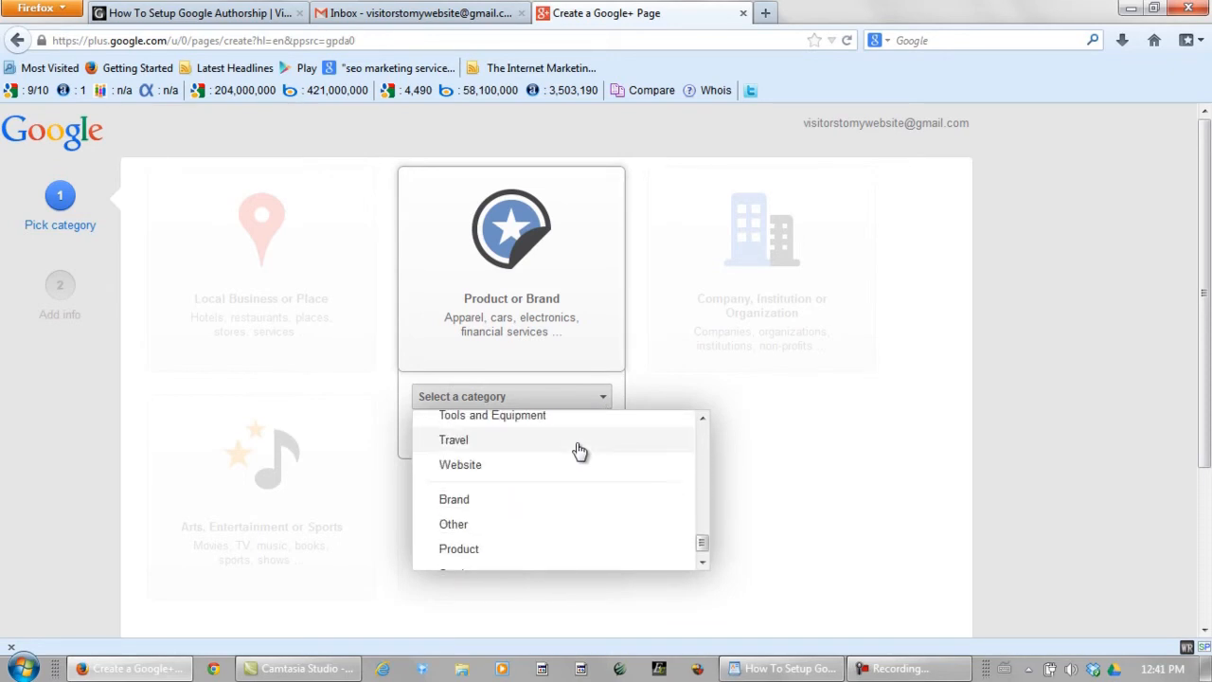
pyautogui.click(477, 466)
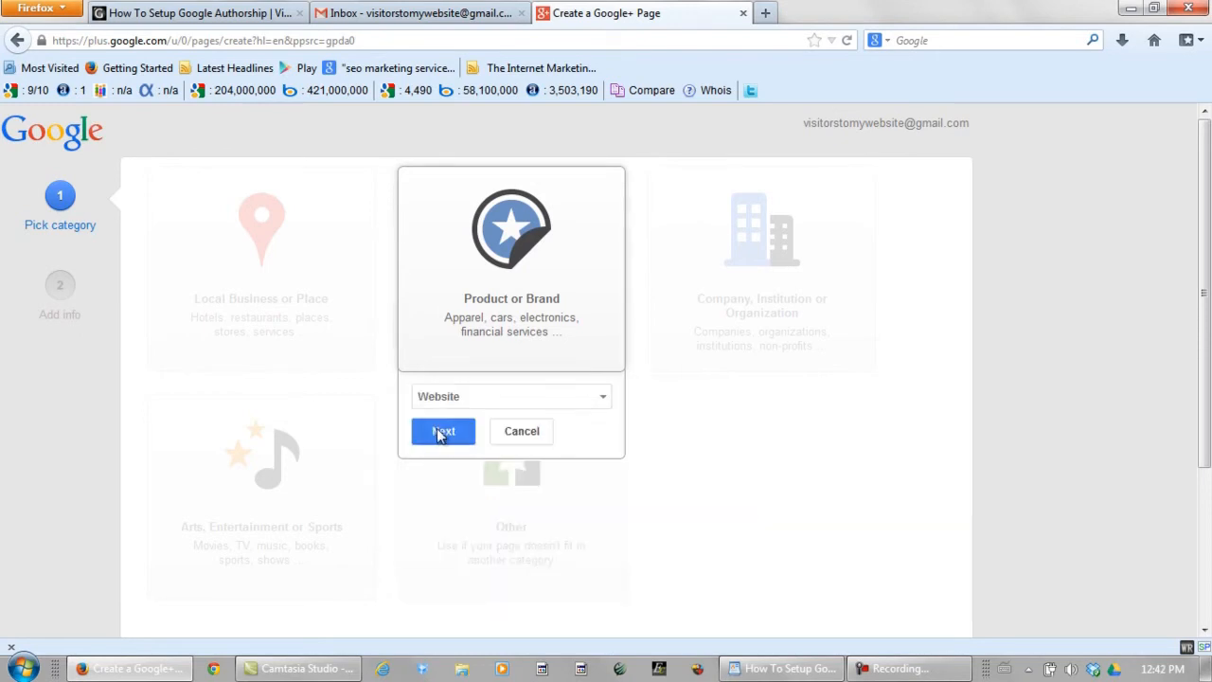
pyautogui.click(442, 432)
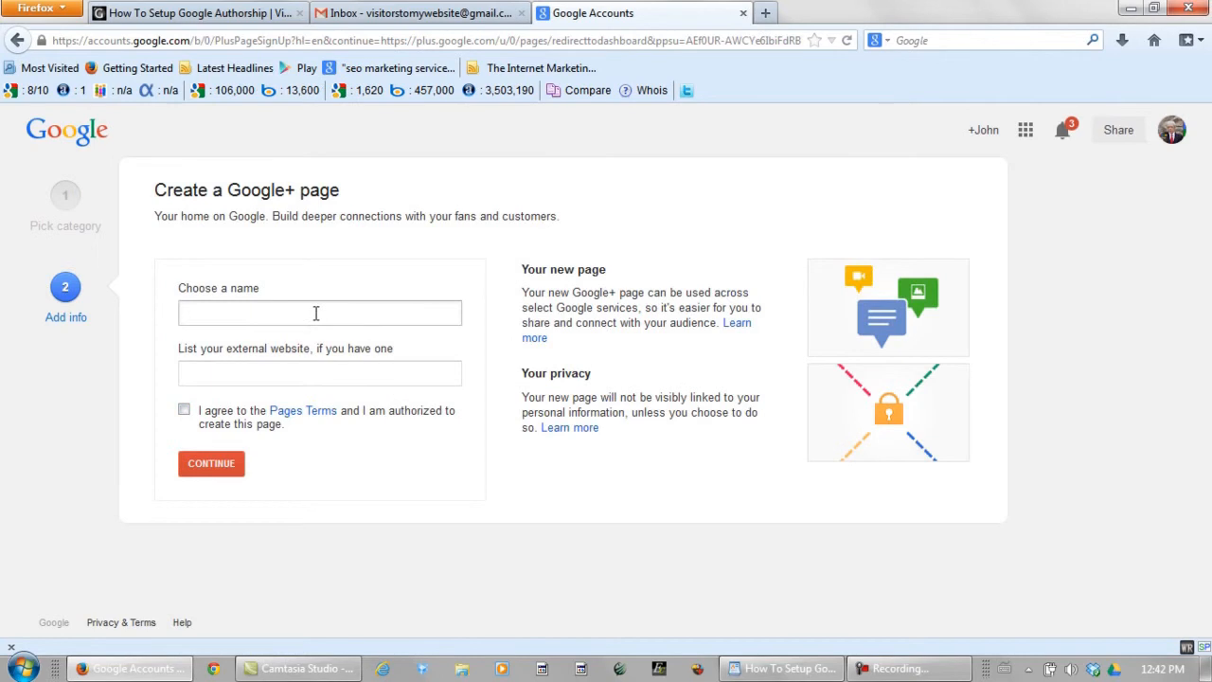
pyautogui.click(316, 313)
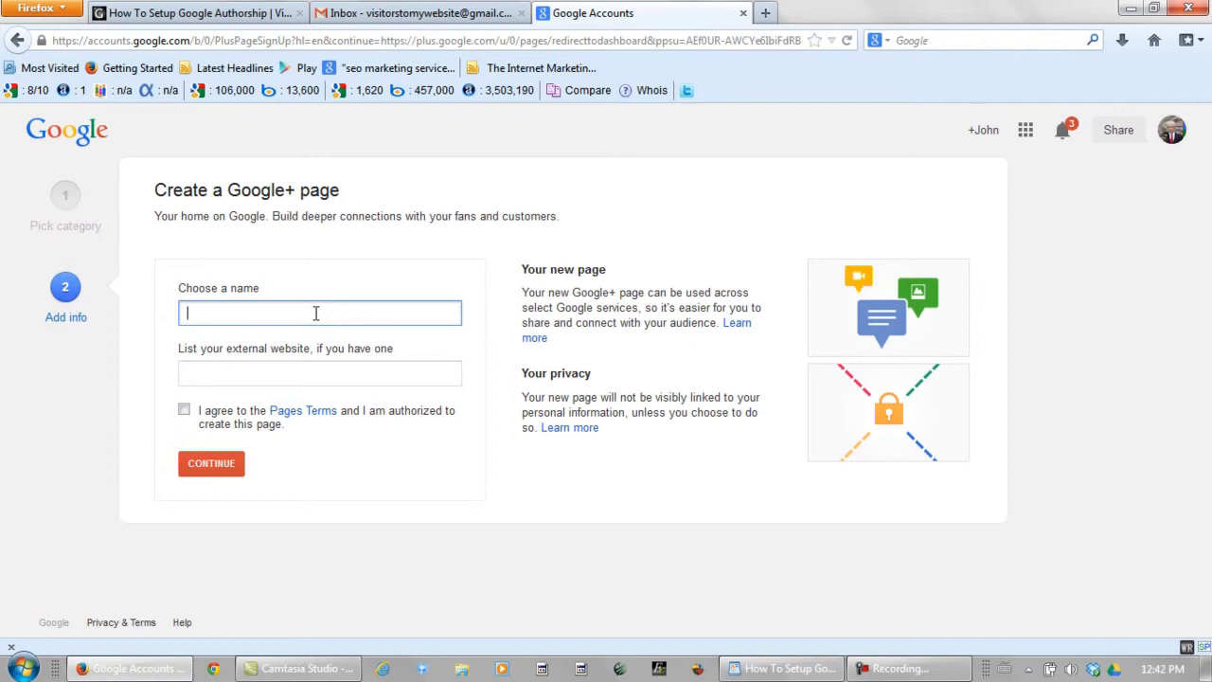
pyautogui.write('Visitors To My Website')
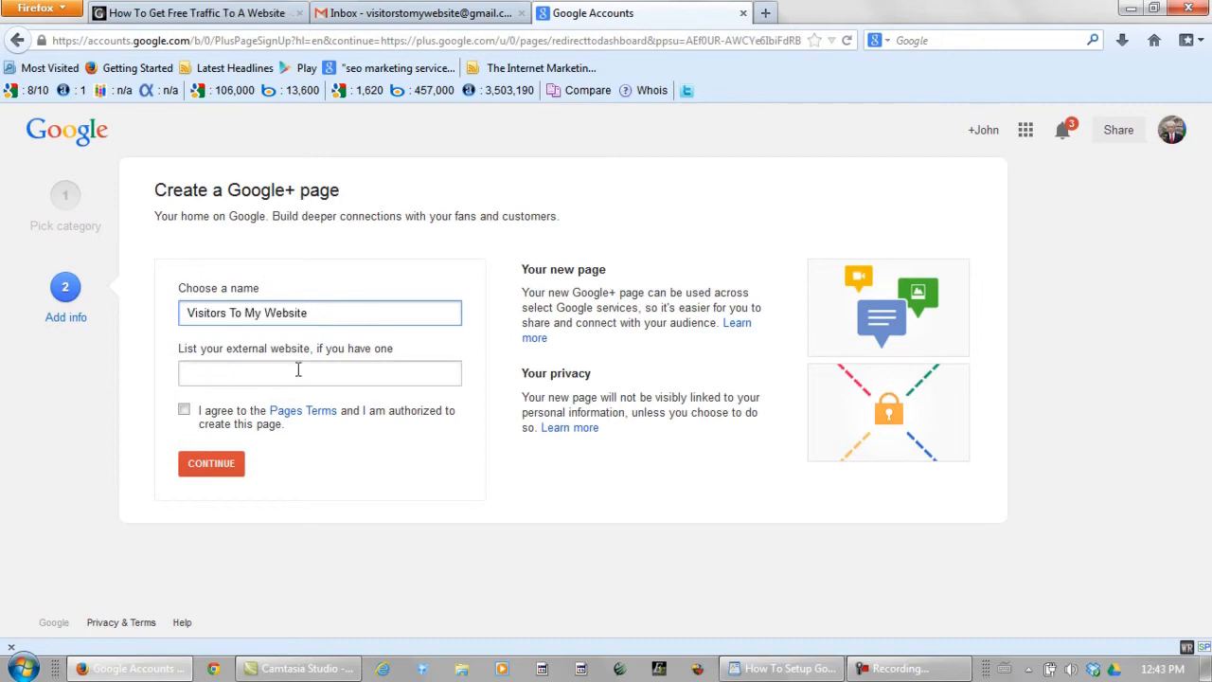
pyautogui.click(297, 370)
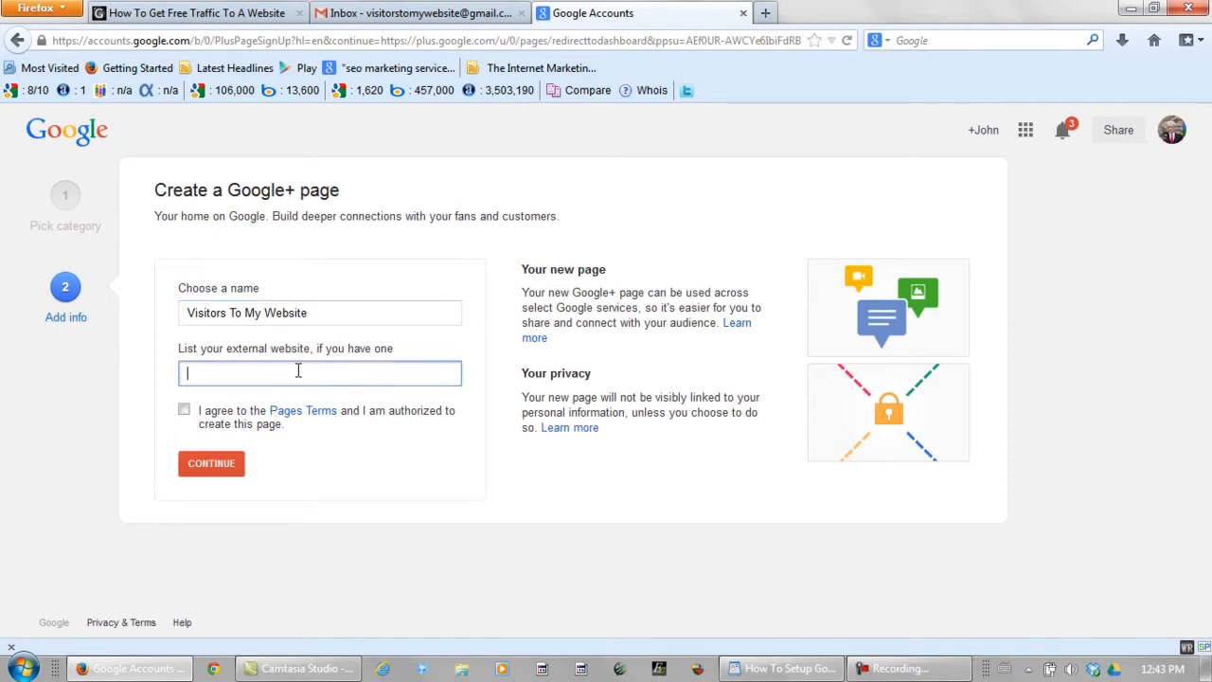
pyautogui.write('http://visitorstomywebsite.com/')
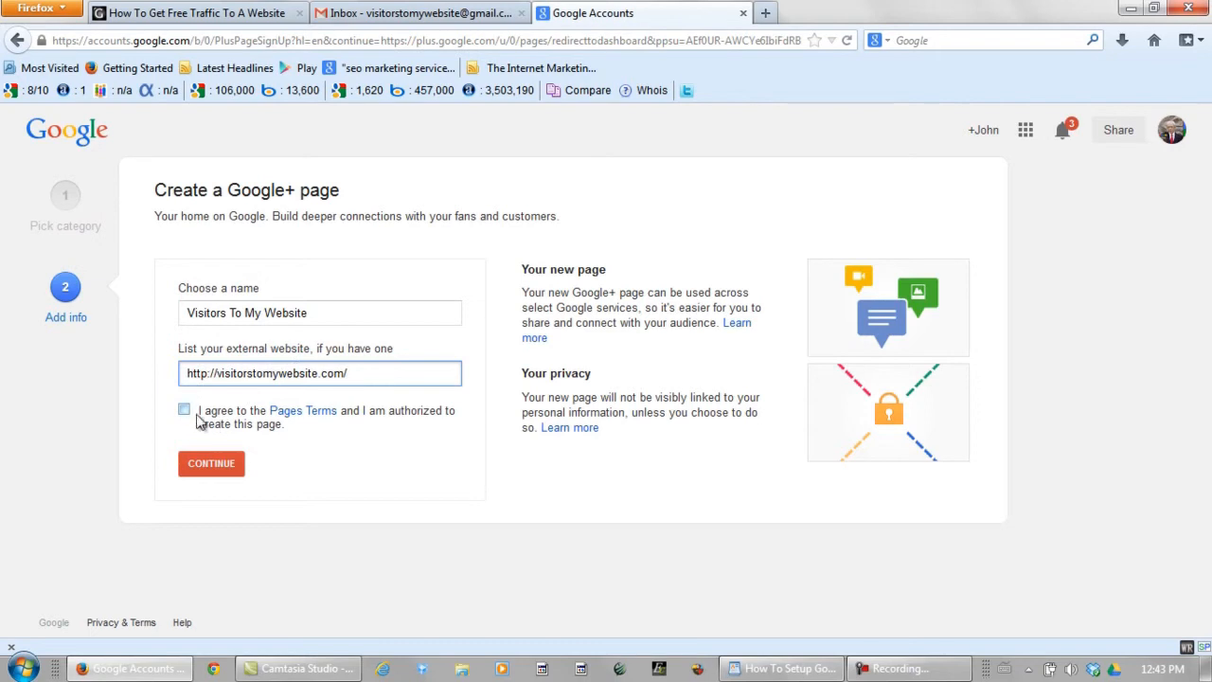
pyautogui.click(184, 415)
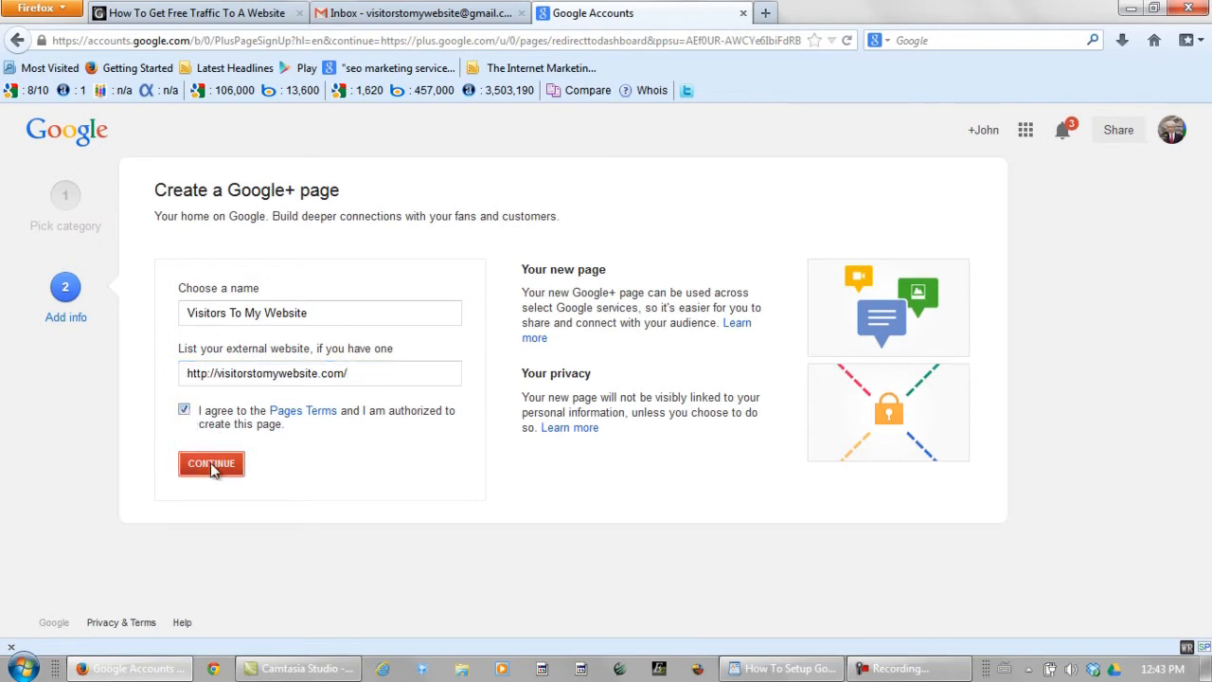
pyautogui.click(211, 464)
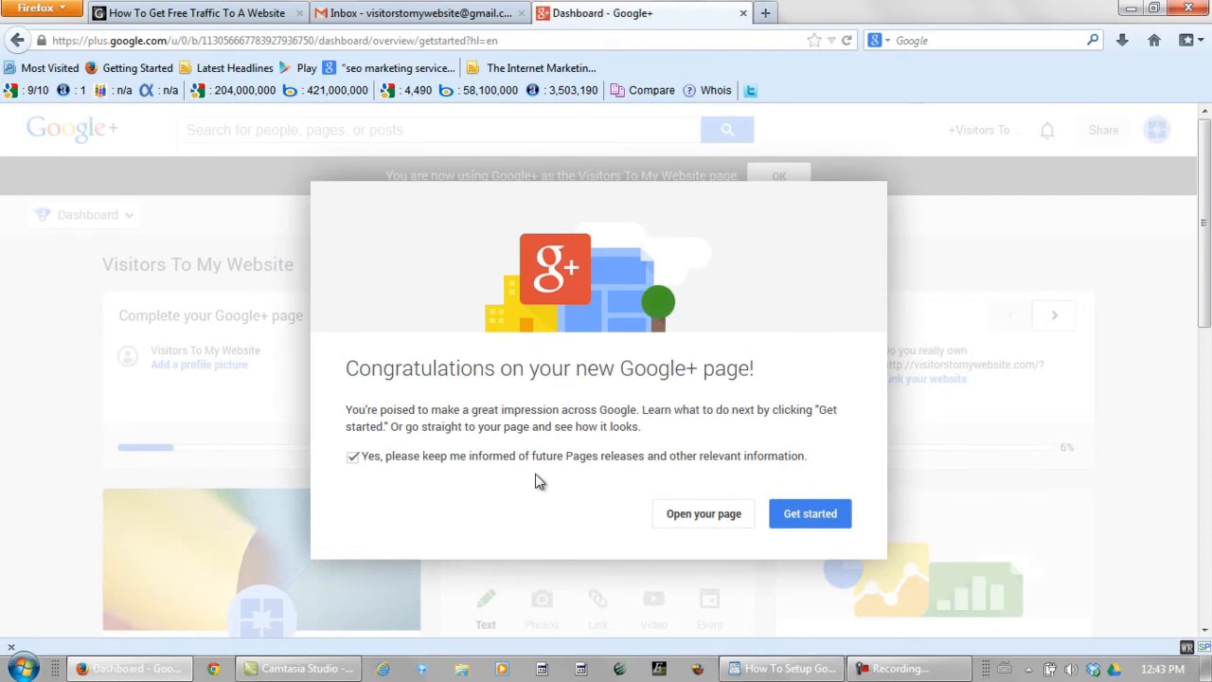
# Step: Get started with the new page, dismiss the introductory tour and acknowledge the notice about using Google+ as the page
pyautogui.click(811, 513)
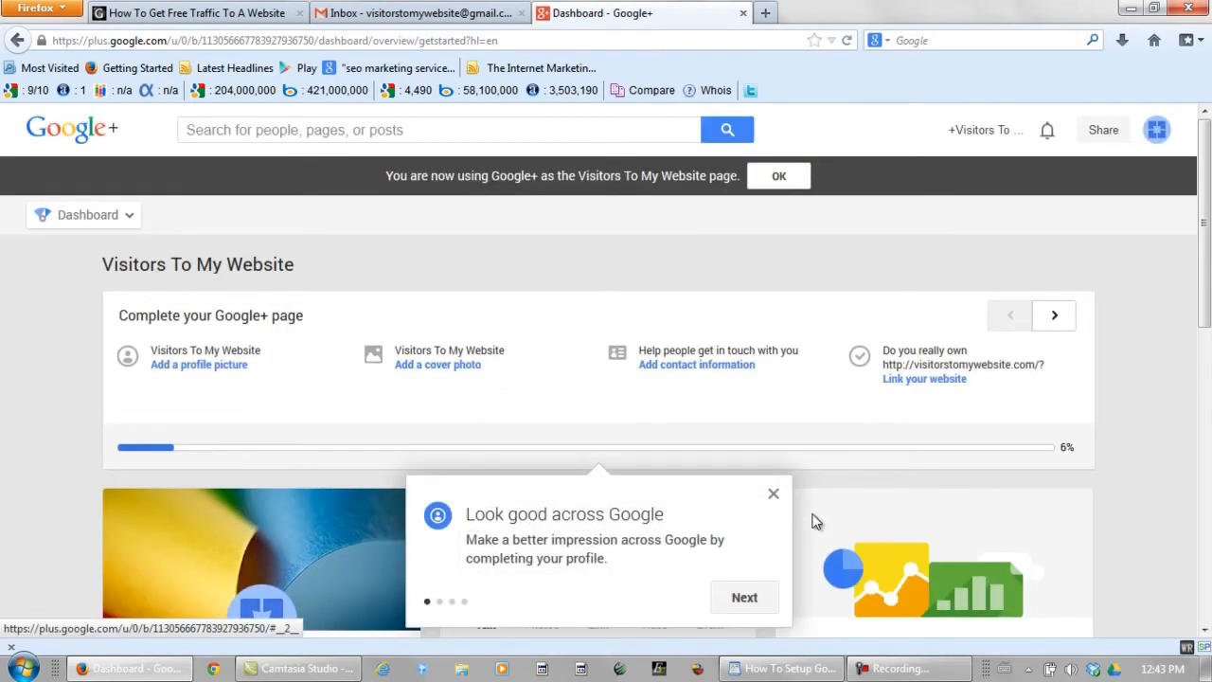
pyautogui.scroll(-2, 820, 481)
pyautogui.scroll(-3, 817, 473)
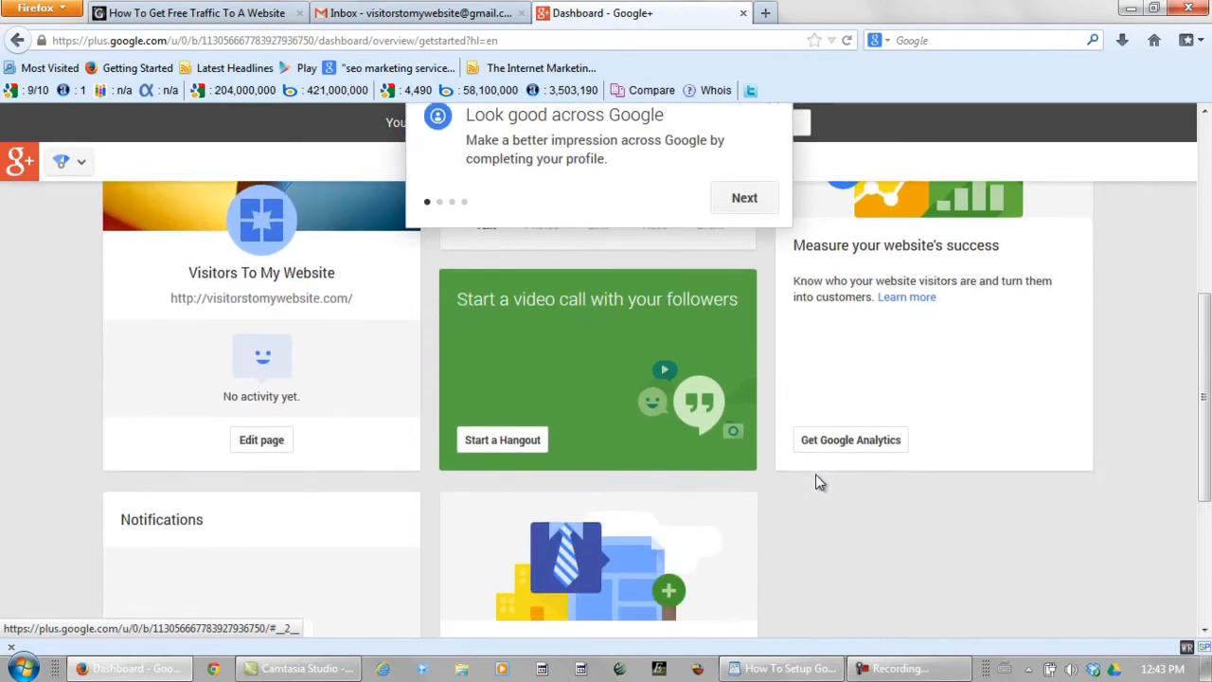
pyautogui.scroll(5, 817, 478)
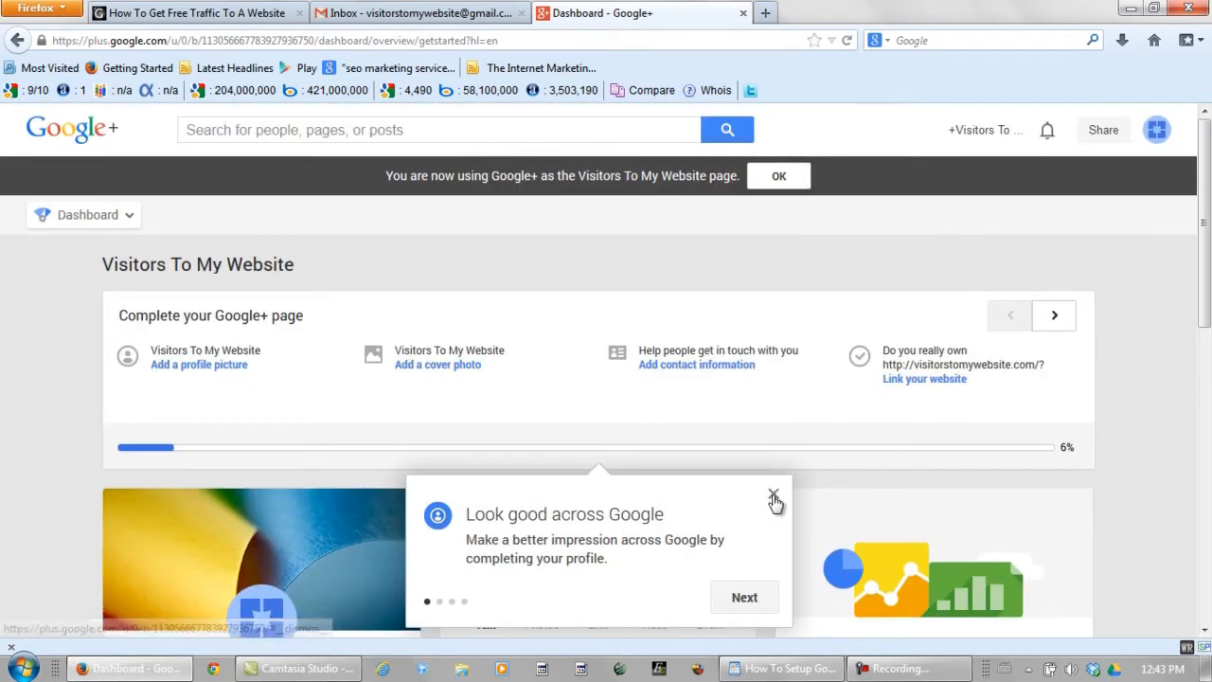
pyautogui.click(773, 494)
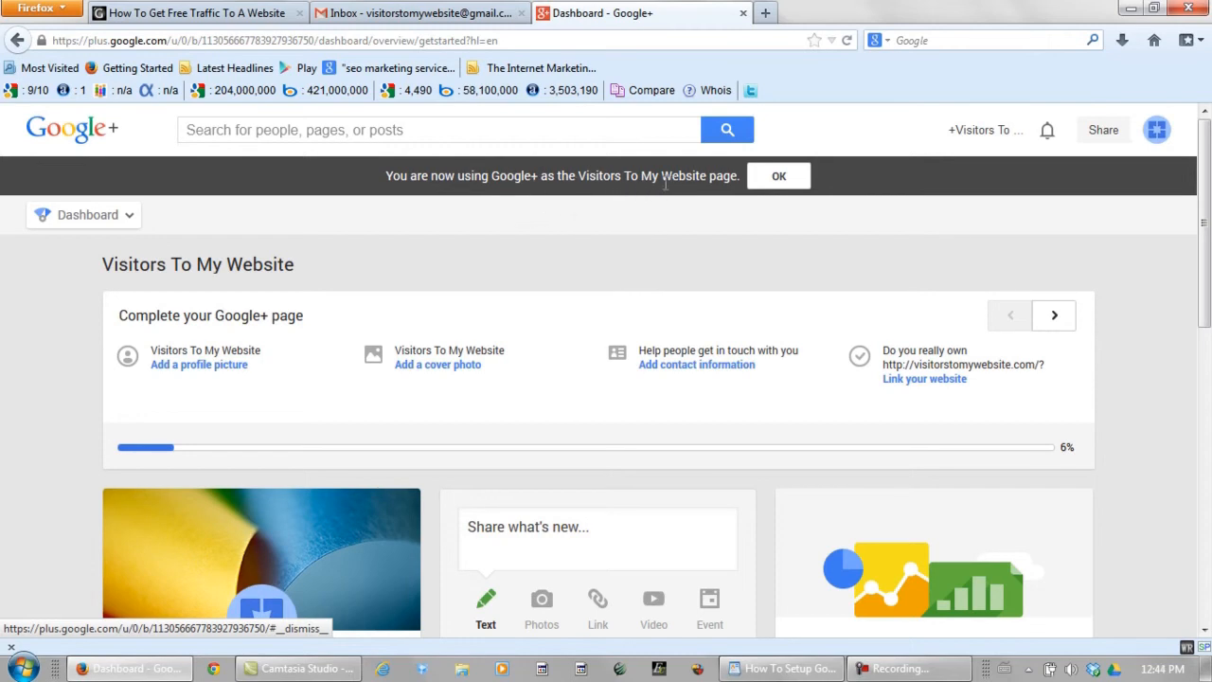
pyautogui.click(778, 178)
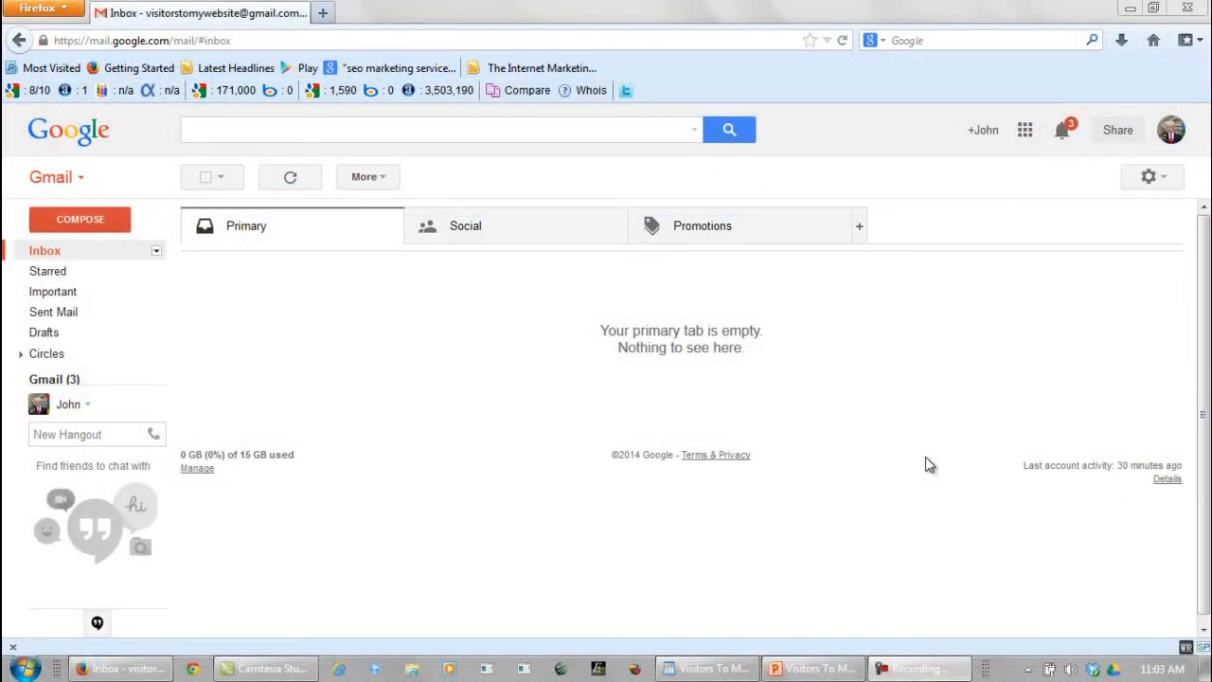
# Step: Go from the Gmail inbox to the account's Google+ and open the overview of managed pages
pyautogui.click(1024, 135)
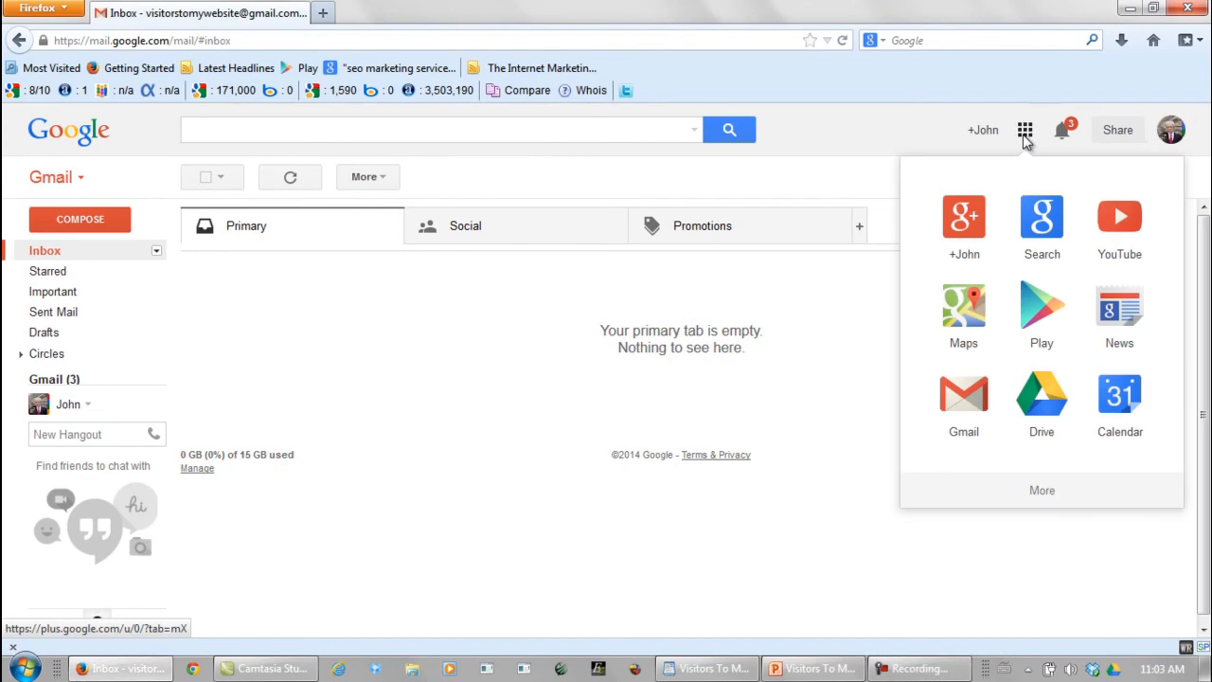
pyautogui.click(967, 217)
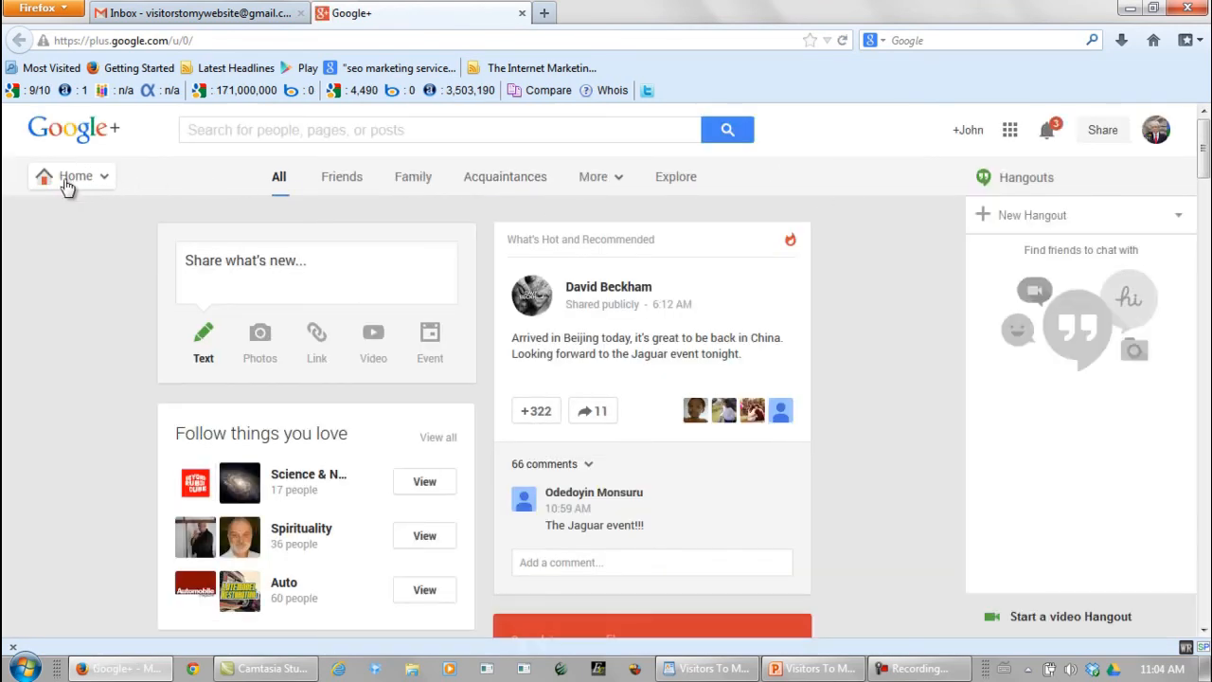
pyautogui.moveTo(66, 187)
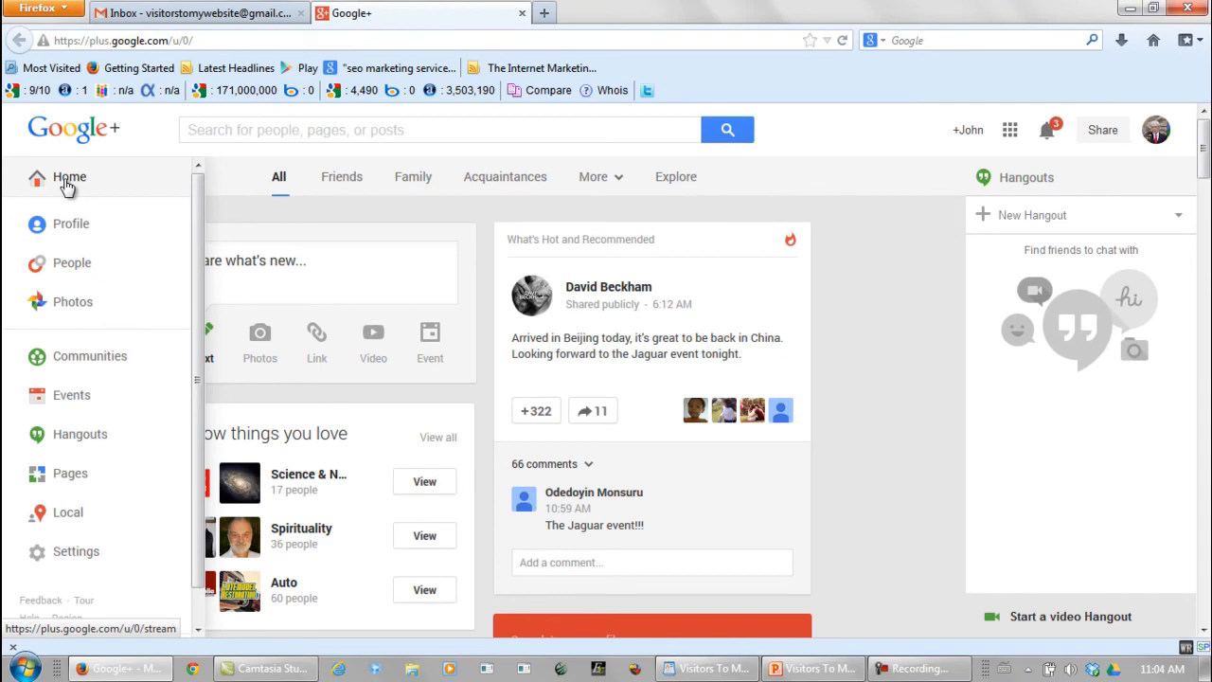
pyautogui.click(67, 480)
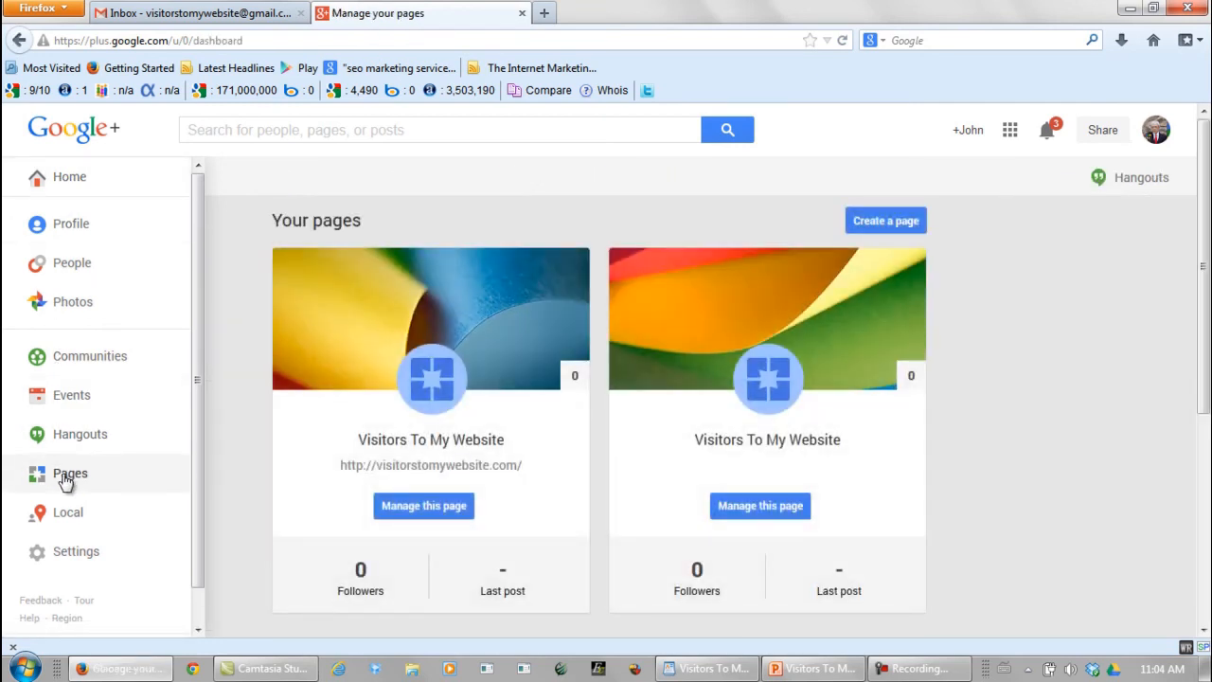
pyautogui.click(411, 507)
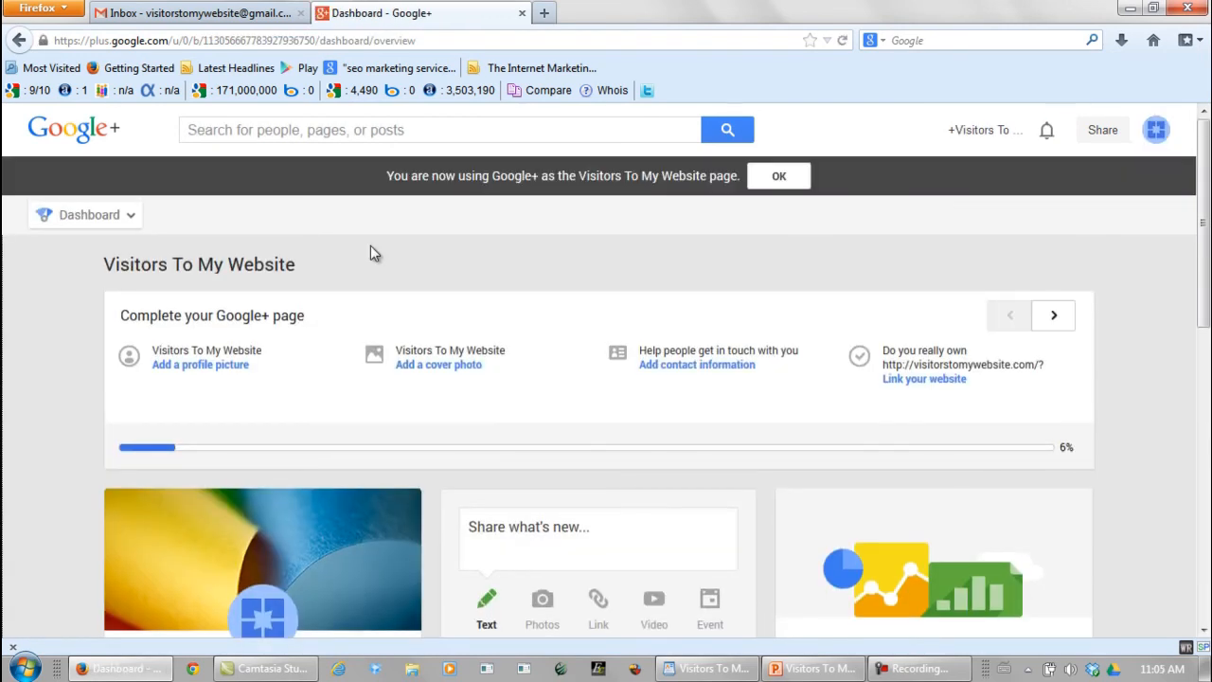
pyautogui.moveTo(84, 217)
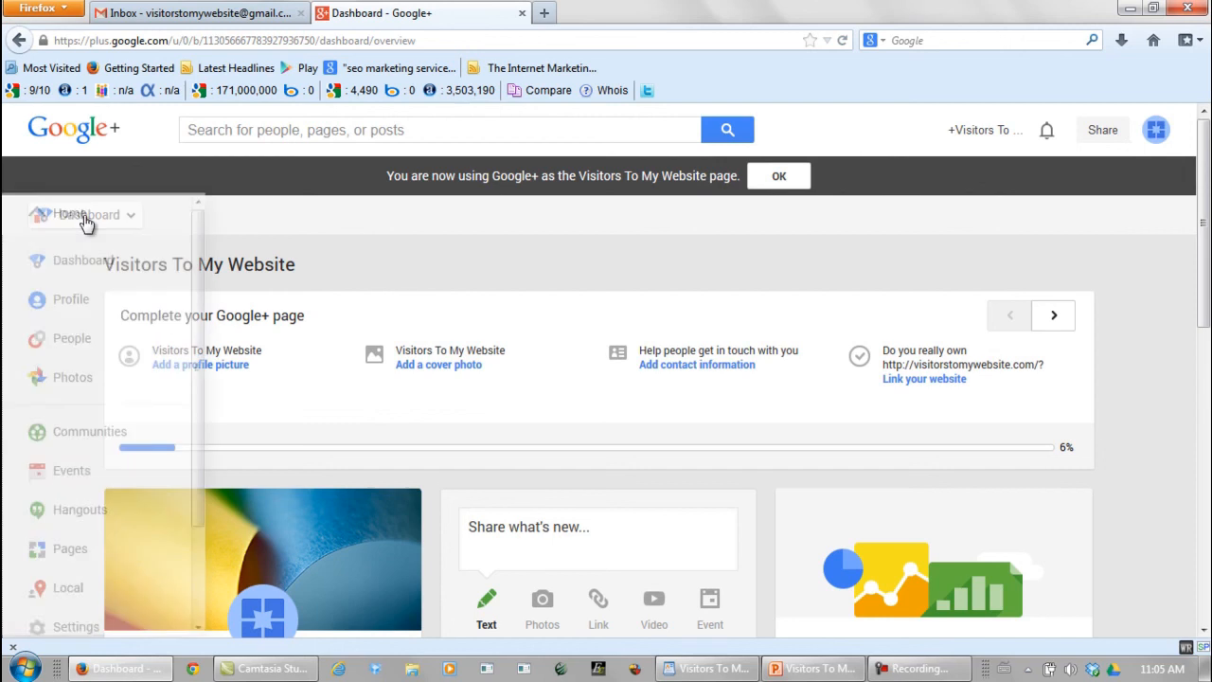
pyautogui.click(59, 303)
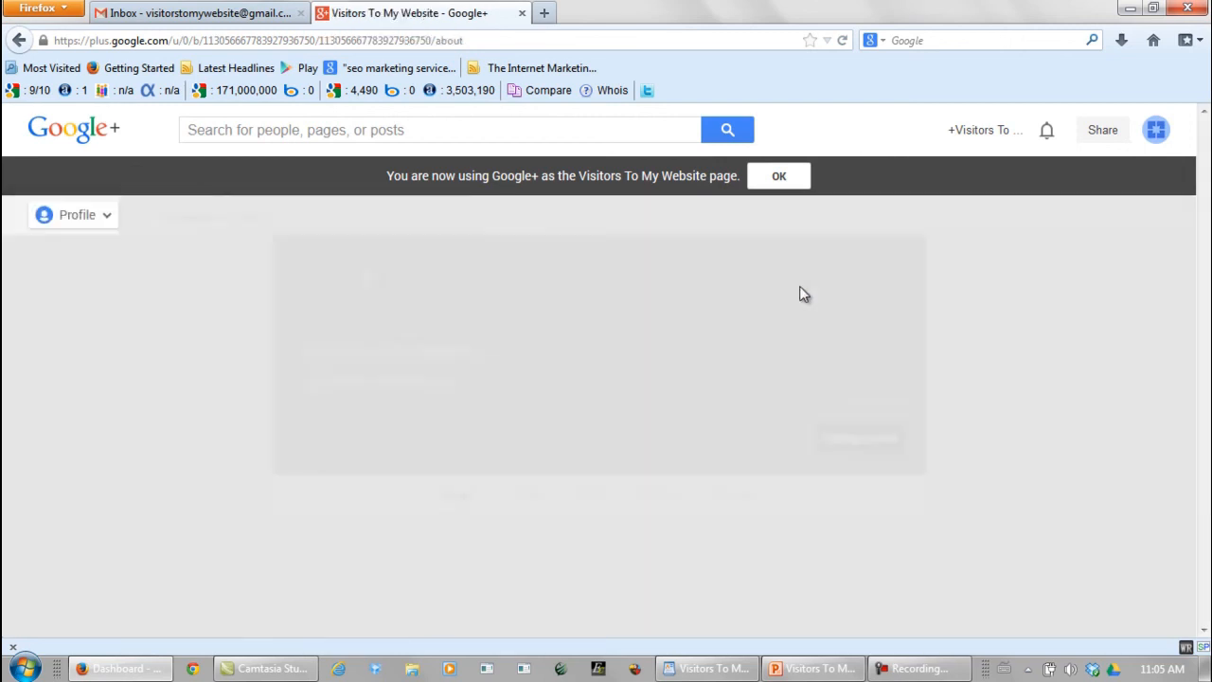